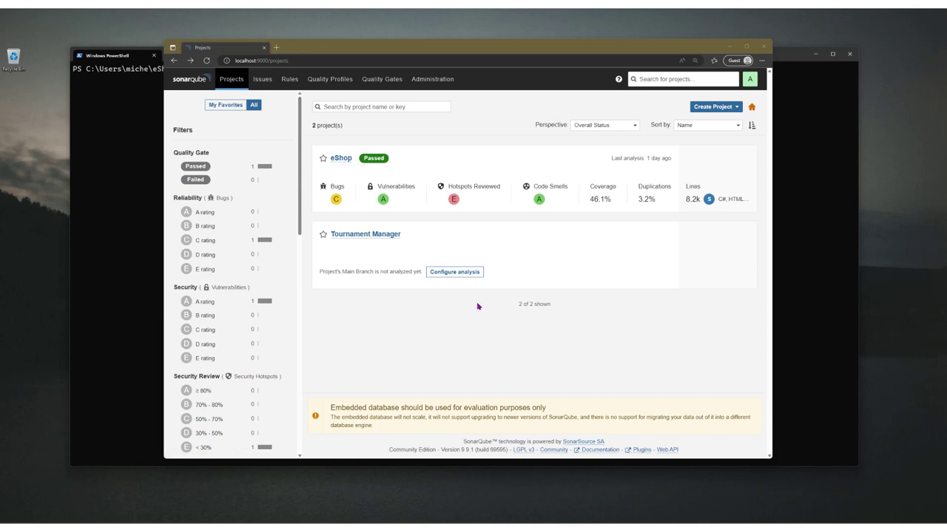
Step: Start creating a project manually in SonarQube and enter eShopYT as its display name
{"action": "left_click", "coordinate": [725, 108]}
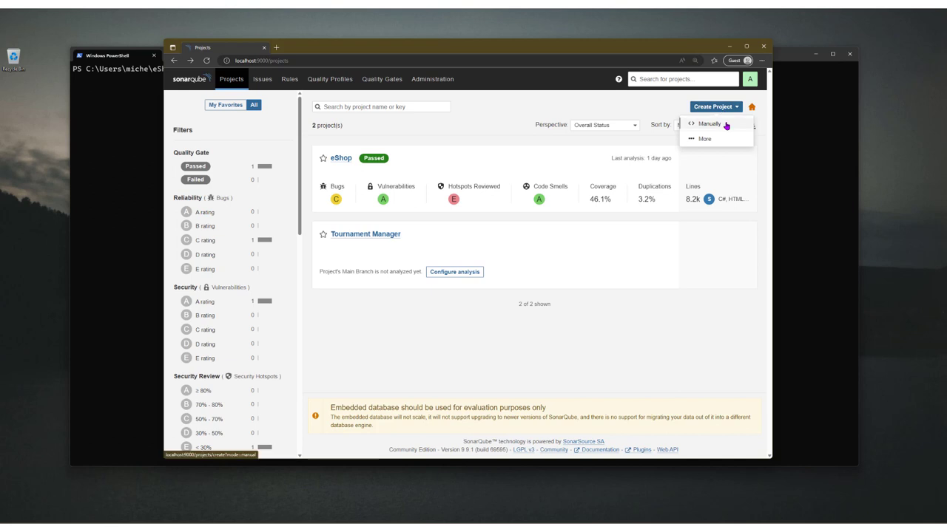
{"action": "left_click", "coordinate": [726, 124]}
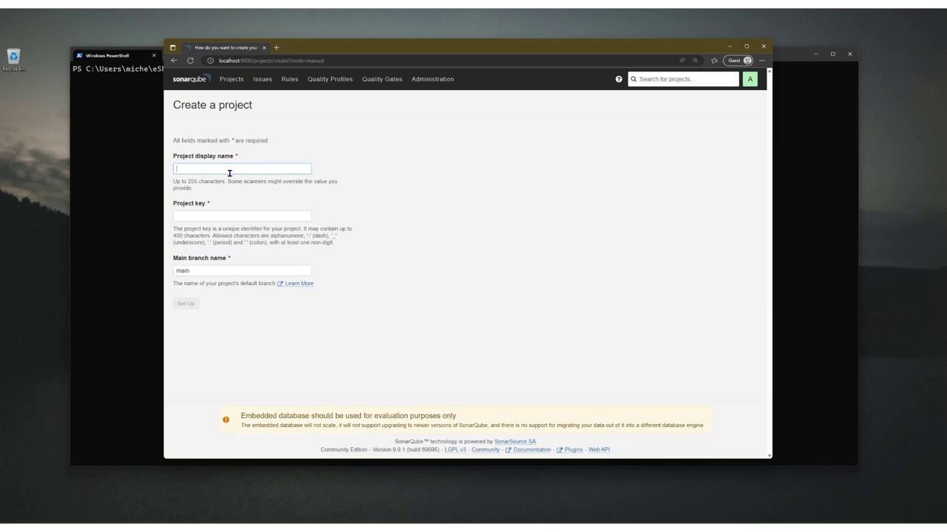
{"action": "type", "text": "e"}
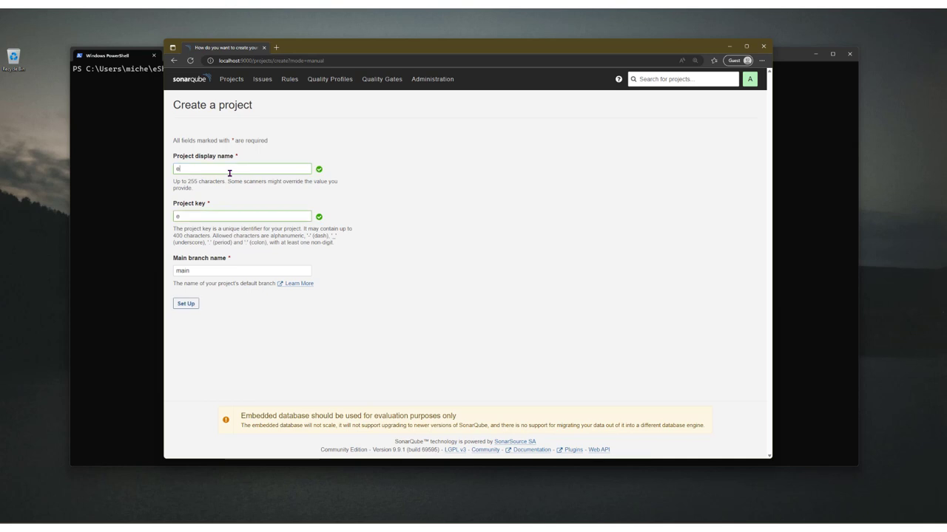
{"action": "type", "text": "ShopYT"}
Step: Set the project key to e-shop-yt
{"action": "key", "text": "Tab"}
{"action": "left_click", "coordinate": [239, 214]}
{"action": "double_click", "coordinate": [244, 221]}
{"action": "type", "text": "e-shop"}
{"action": "key", "text": "BackSpace"}
{"action": "key", "text": "BackSpace"}
{"action": "key", "text": "BackSpace"}
{"action": "type", "text": "shop-yt"}
Step: Switch to PowerShell, run git status to check the repository's current branch, and return to the project form
{"action": "left_click", "coordinate": [129, 205]}
{"action": "type", "text": "git status"}
{"action": "key", "text": "Return"}
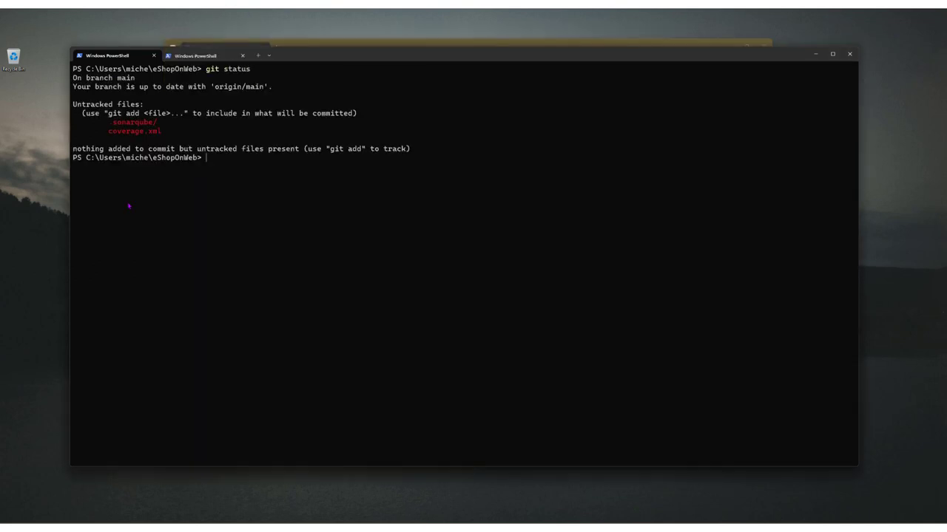
{"action": "double_click", "coordinate": [126, 77]}
{"action": "key", "text": "alt+Tab"}
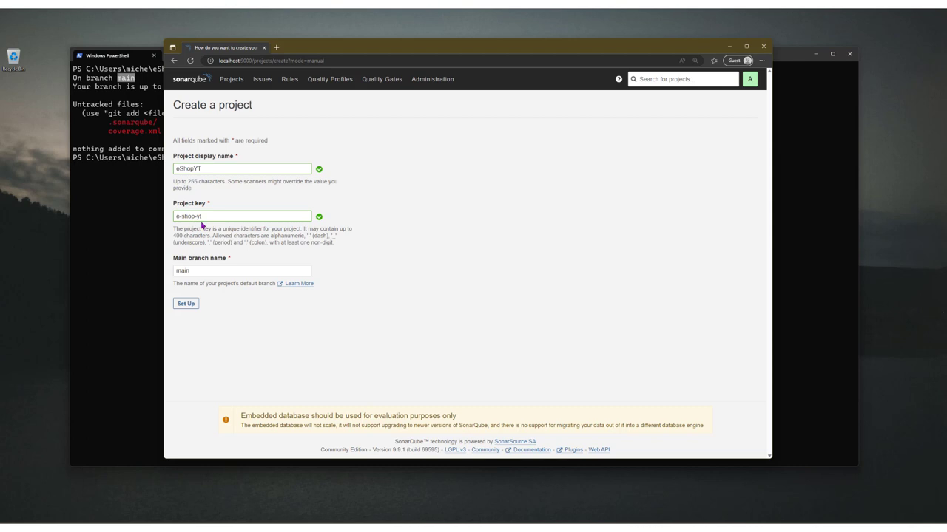
Step: Set up the eShopYT project and choose to analyze it locally
{"action": "left_click", "coordinate": [186, 303]}
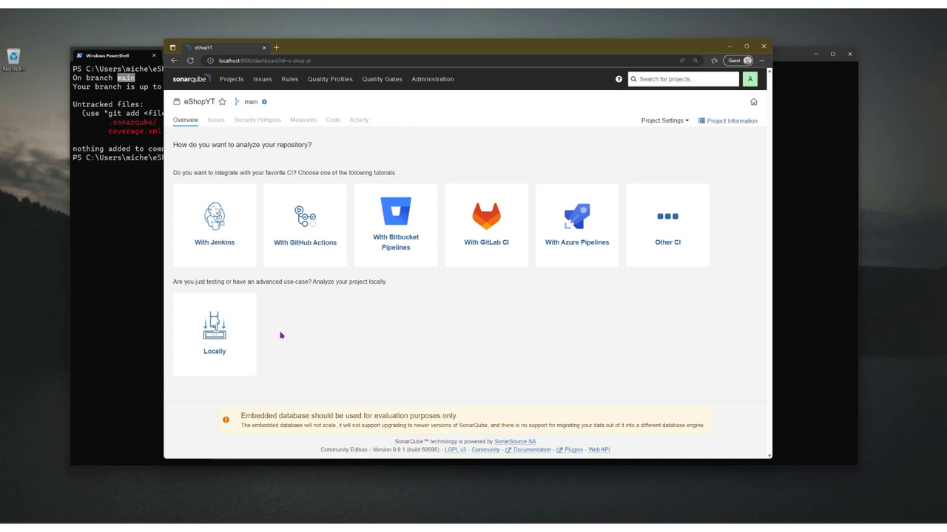
{"action": "left_click", "coordinate": [204, 341]}
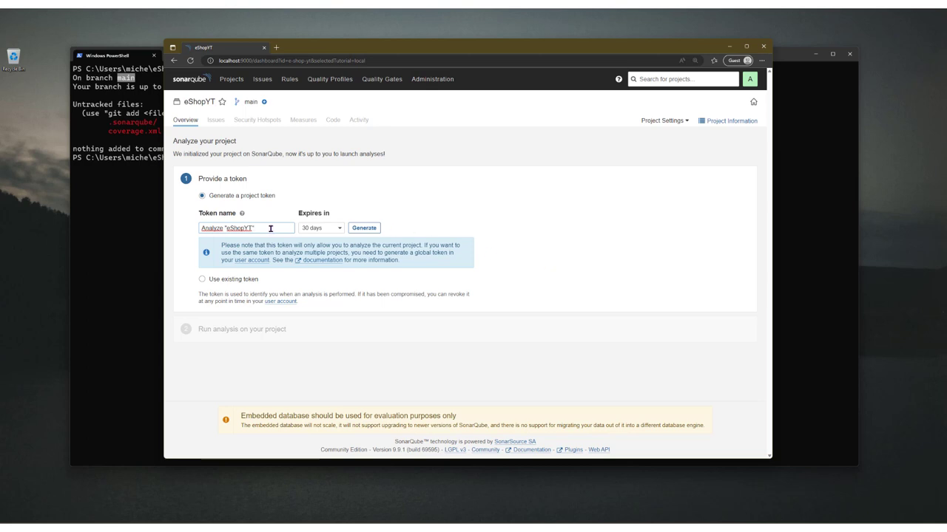
Step: Generate a project token named "analyze eShopYT" with no expiration
{"action": "left_click_drag", "start_coordinate": [270, 228], "coordinate": [180, 241]}
{"action": "type", "text": "analyze"}
{"action": "type", "text": " we"}
{"action": "type", "text": "ShopYT"}
{"action": "left_click", "coordinate": [323, 228]}
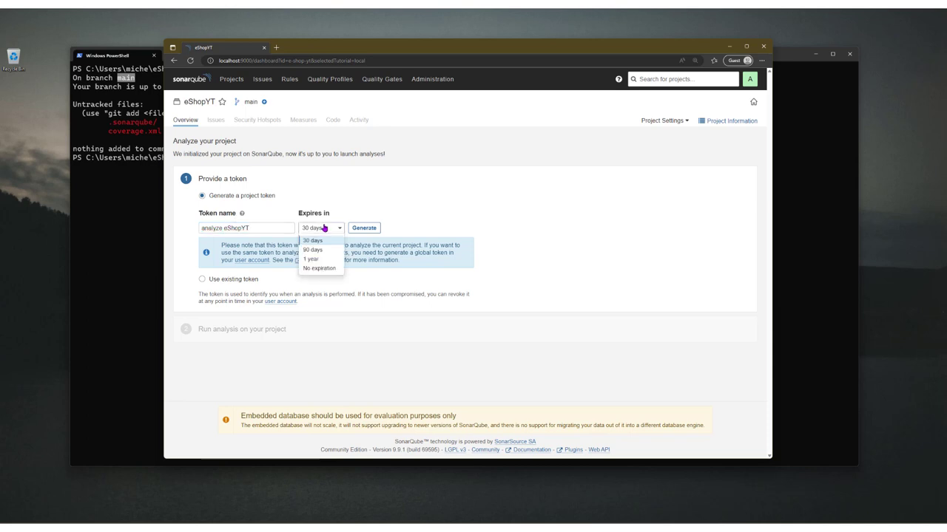
{"action": "left_click", "coordinate": [326, 268]}
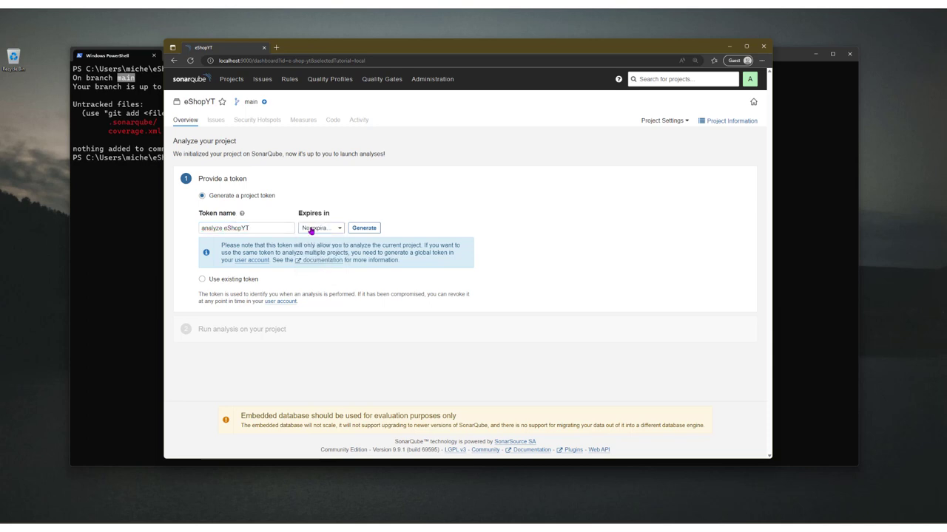
{"action": "left_click", "coordinate": [336, 229]}
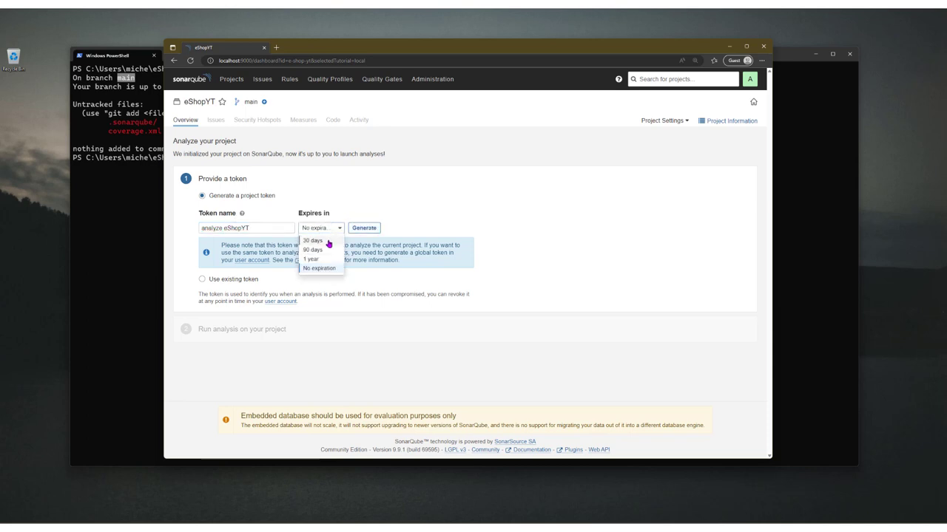
{"action": "left_click", "coordinate": [331, 267]}
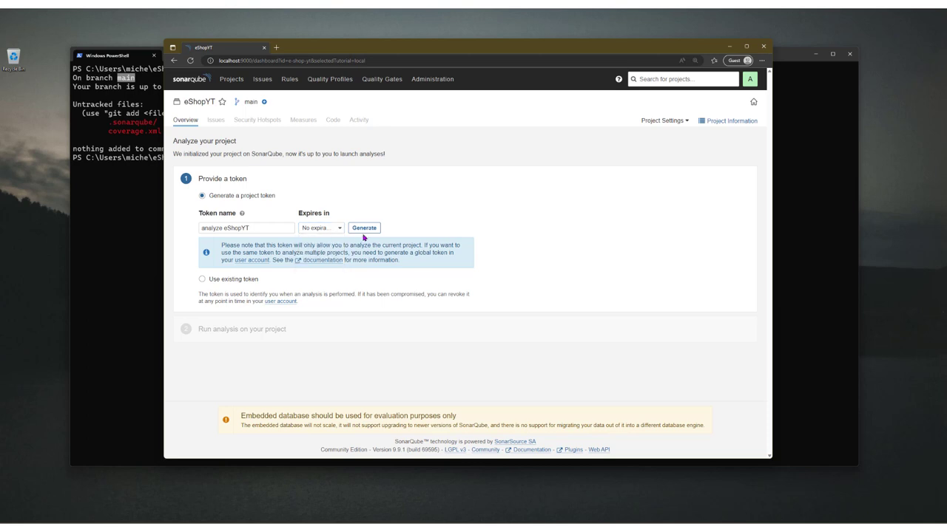
{"action": "left_click", "coordinate": [364, 228]}
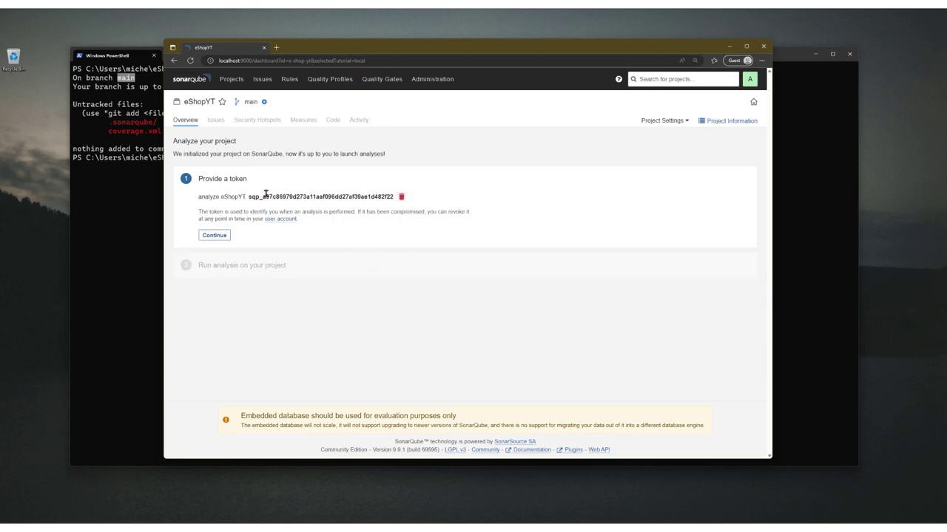
Step: Copy the generated project token and paste it into a new Notepad document
{"action": "left_click_drag", "start_coordinate": [248, 201], "coordinate": [395, 202]}
{"action": "key", "text": "ctrl+c"}
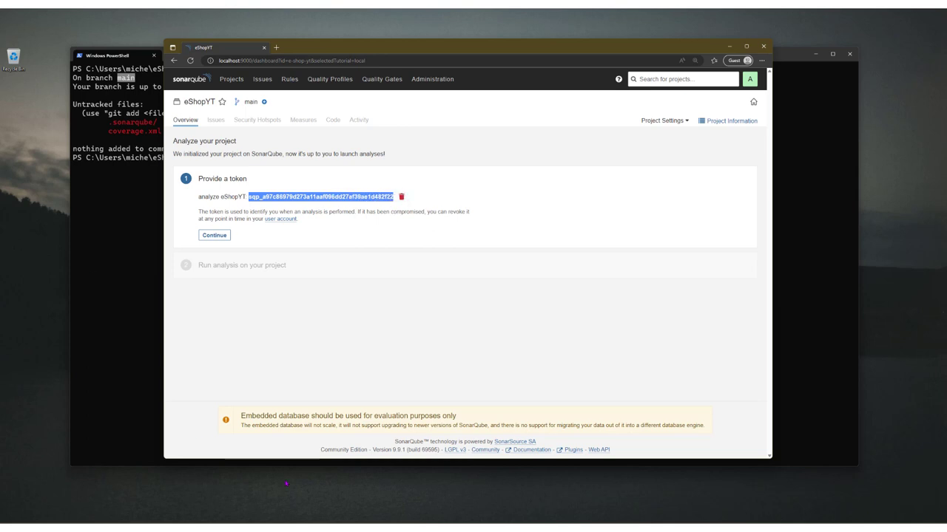
{"action": "left_click", "coordinate": [81, 403]}
{"action": "key", "text": "super+r"}
{"action": "type", "text": "notepad"}
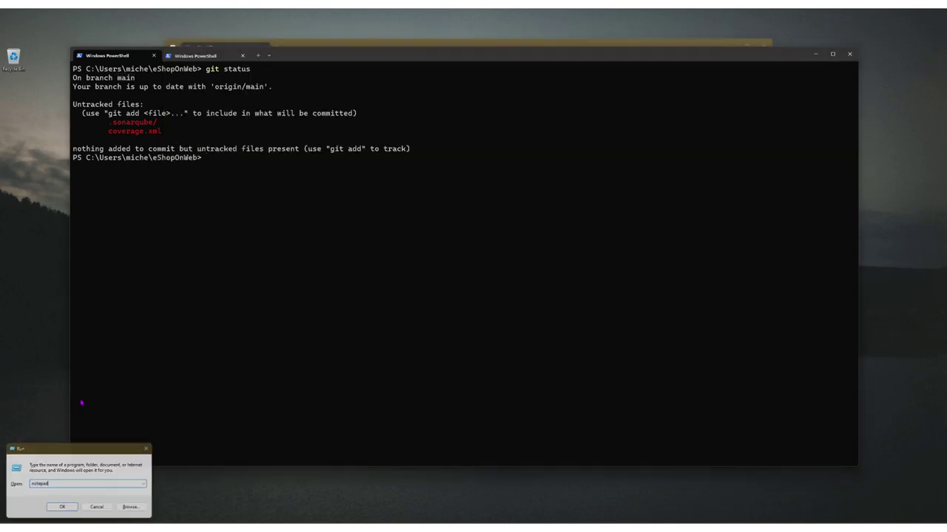
{"action": "key", "text": "Return"}
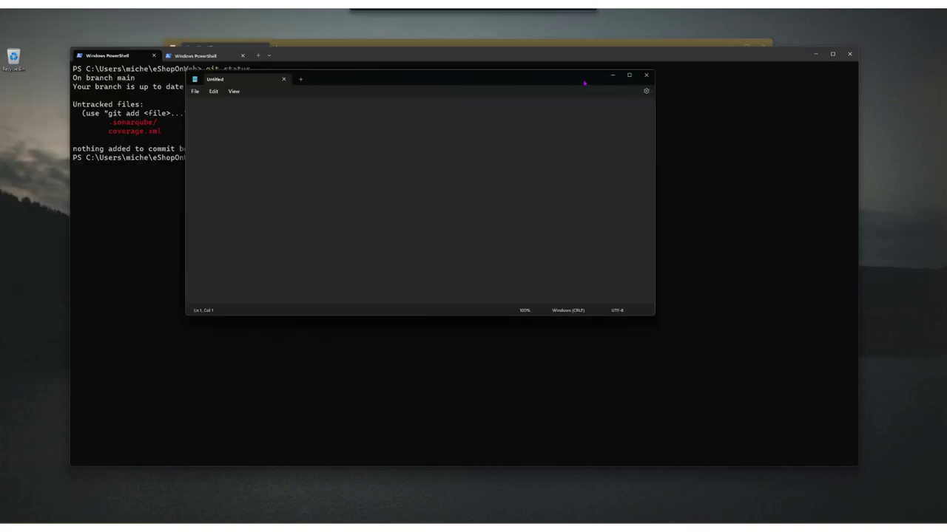
{"action": "key", "text": "ctrl+v"}
Step: Return to SonarQube, continue to the analysis setup and choose .NET as the build type to show its scanner commands
{"action": "key", "text": "alt+Tab"}
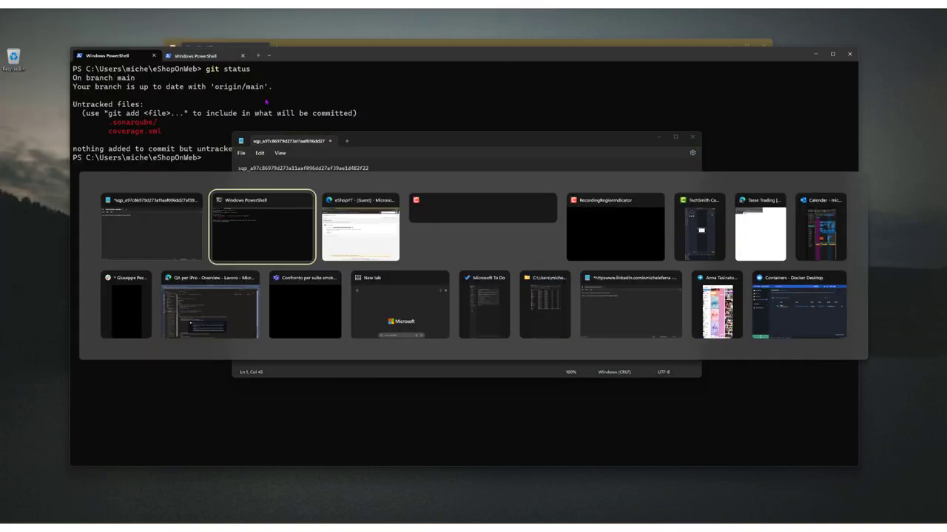
{"action": "left_click", "coordinate": [363, 223]}
{"action": "left_click", "coordinate": [216, 237]}
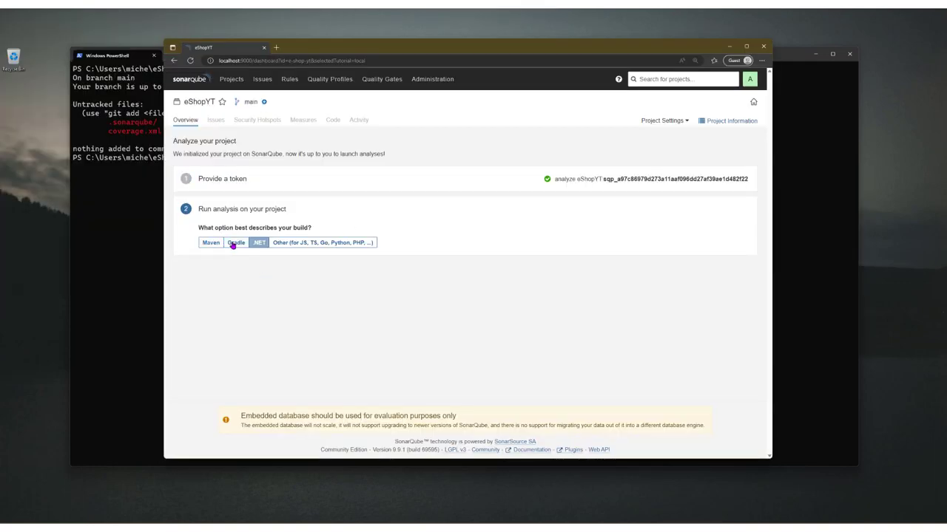
{"action": "left_click", "coordinate": [259, 243]}
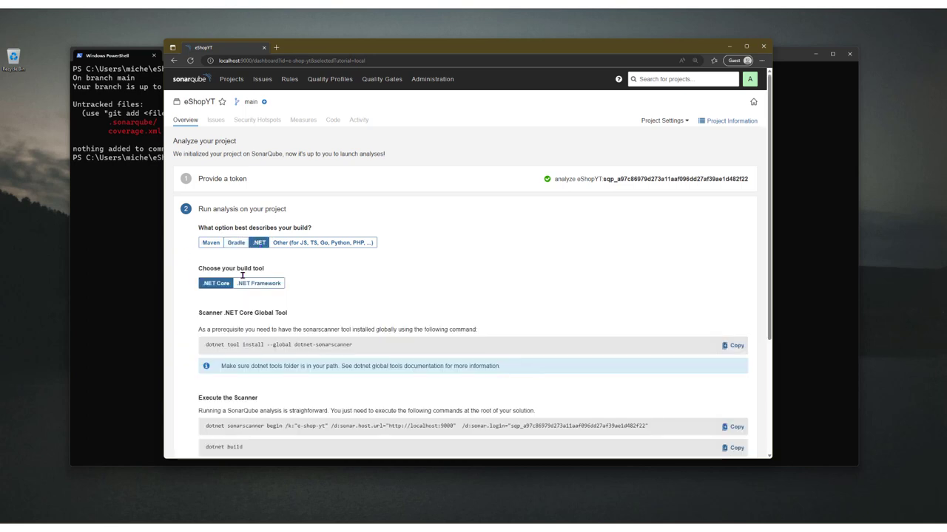
{"action": "scroll", "coordinate": [249, 268], "scroll_direction": "down", "scroll_amount": 3}
{"action": "scroll", "coordinate": [300, 171], "scroll_direction": "up", "scroll_amount": 2}
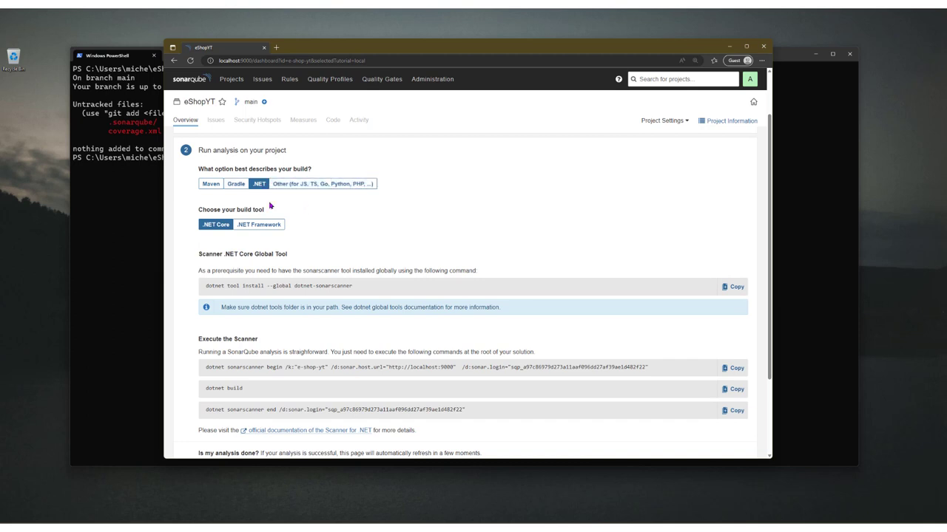
{"action": "scroll", "coordinate": [278, 206], "scroll_direction": "down", "scroll_amount": 2}
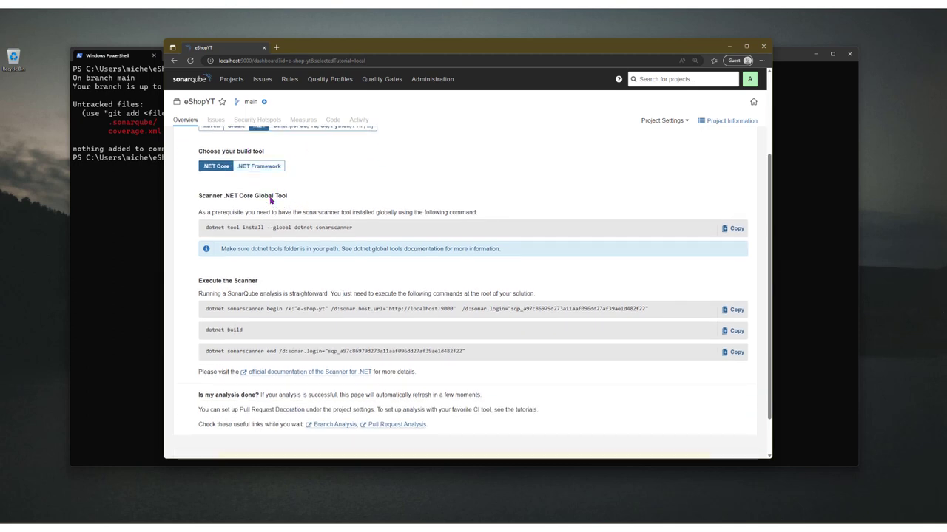
Step: List the eShopOnWeb folder's contents in PowerShell, highlight the solution files and return to the SonarQube instructions
{"action": "left_click", "coordinate": [101, 209]}
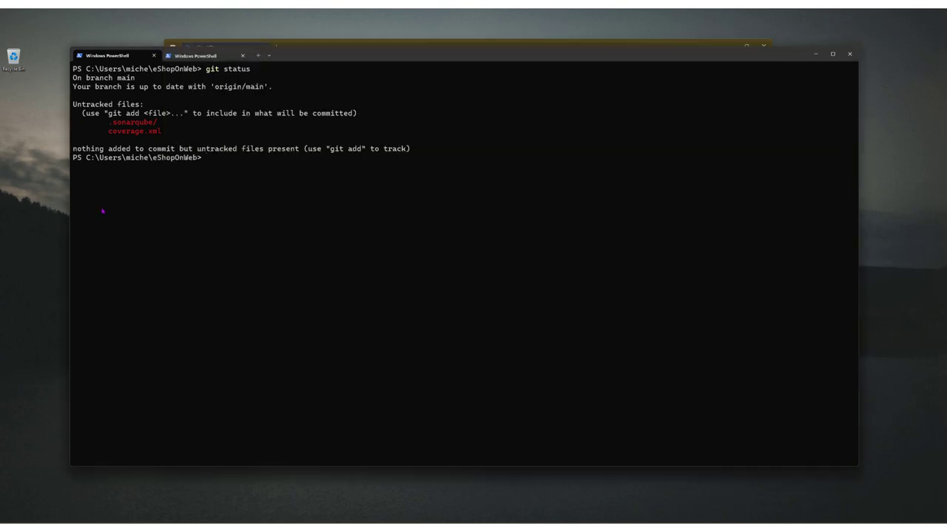
{"action": "type", "text": "ls"}
{"action": "key", "text": "Return"}
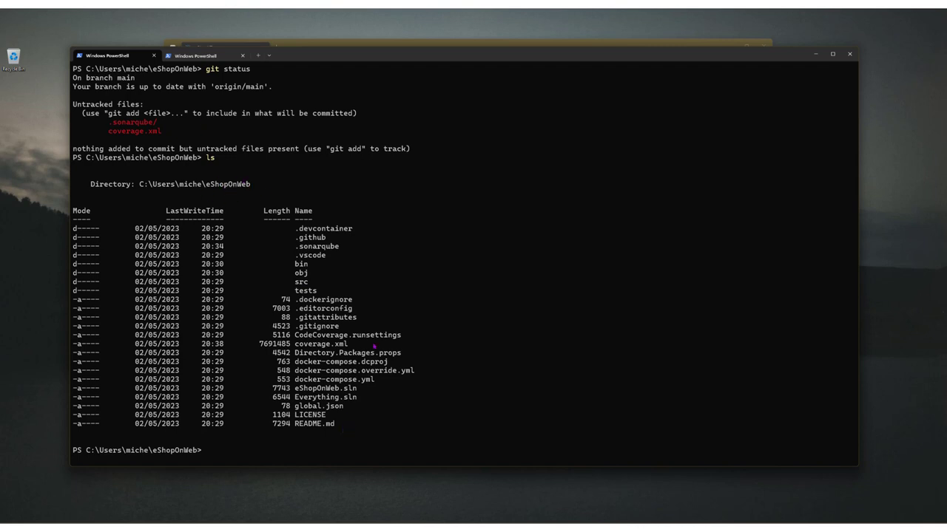
{"action": "left_click_drag", "start_coordinate": [326, 392], "coordinate": [290, 396]}
{"action": "key", "text": "alt+Tab"}
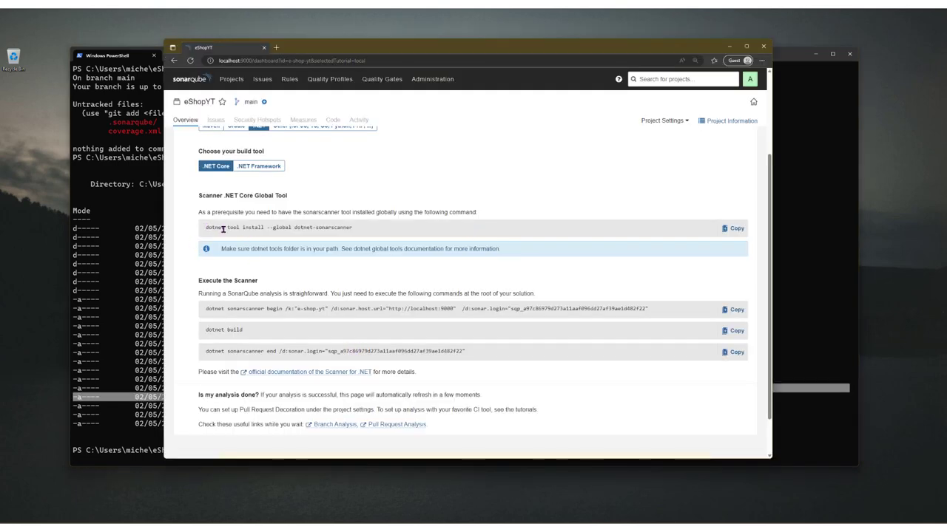
Step: Copy the command dotnet tool install --global dotnet-sonarscanner from the instructions, run it in PowerShell, and clear the terminal
{"action": "scroll", "coordinate": [224, 230], "scroll_direction": "up", "scroll_amount": 3, "text": "ctrl"}
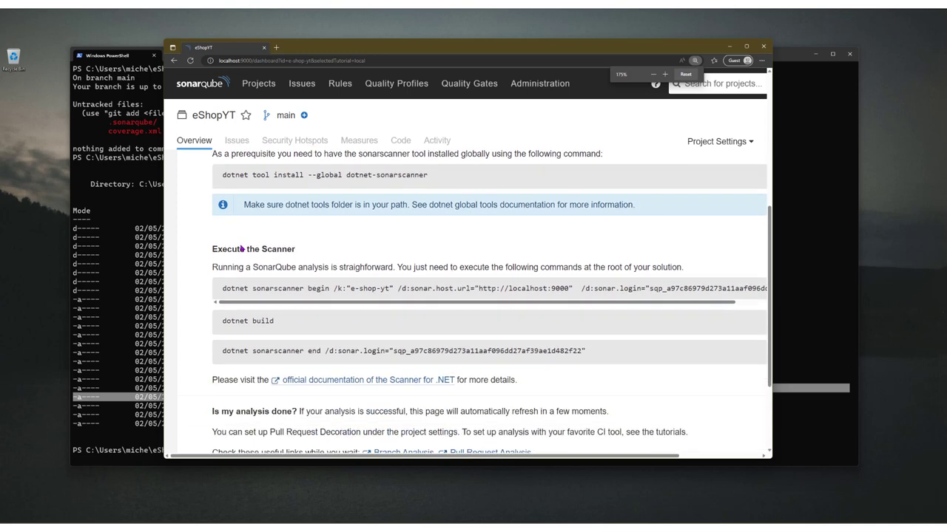
{"action": "scroll", "coordinate": [250, 249], "scroll_direction": "up", "scroll_amount": 1}
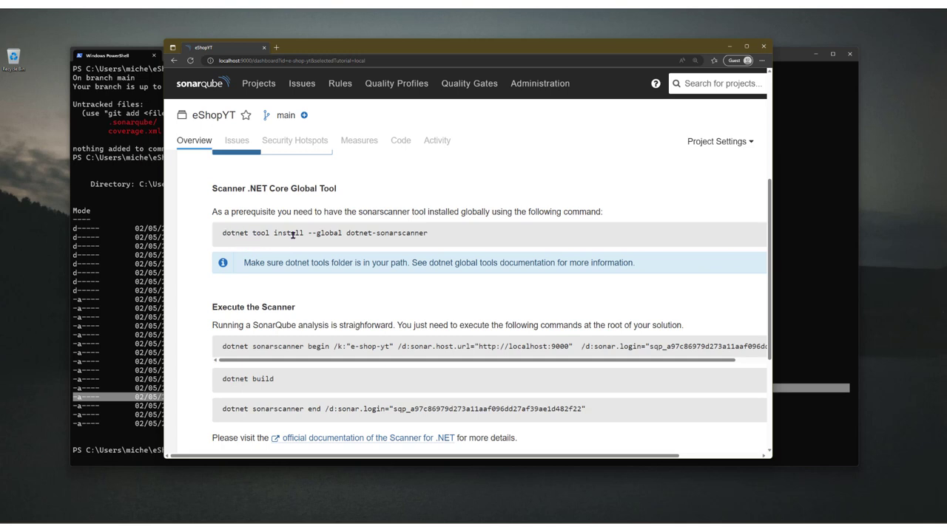
{"action": "scroll", "coordinate": [390, 231], "scroll_direction": "right", "scroll_amount": 3}
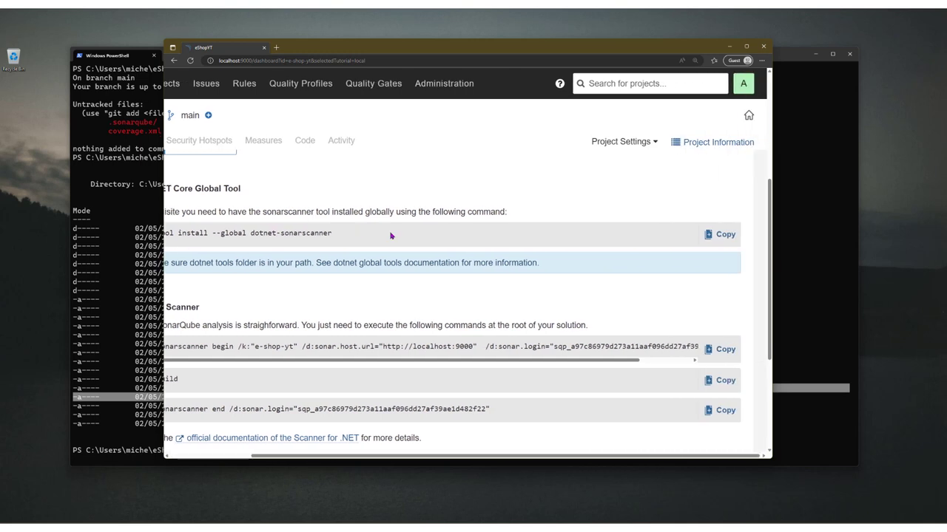
{"action": "left_click", "coordinate": [725, 235]}
{"action": "key", "text": "alt+Tab"}
{"action": "key", "text": "ctrl+v"}
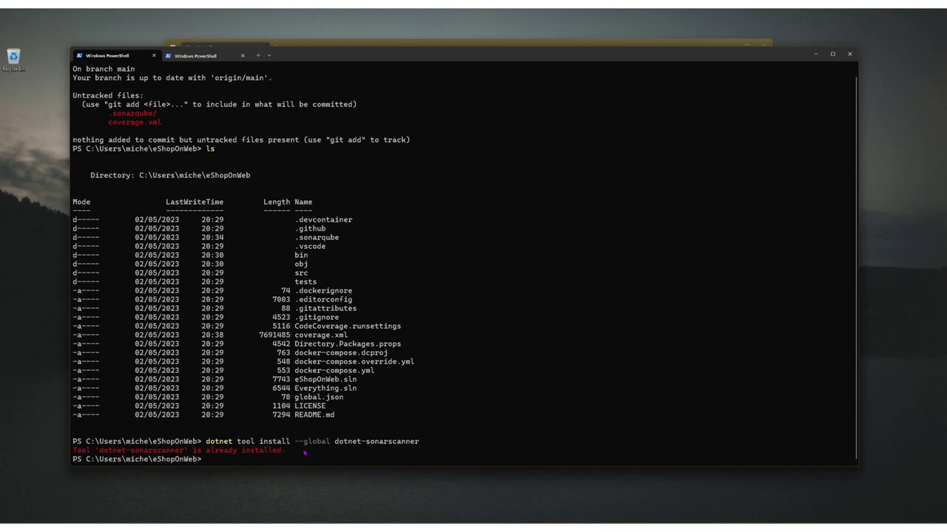
{"action": "type", "text": "clear"}
{"action": "key", "text": "Return"}
Step: Return to the SonarQube instructions and compare the sonarscanner begin command with the dotnet tool install command
{"action": "key", "text": "alt+Tab"}
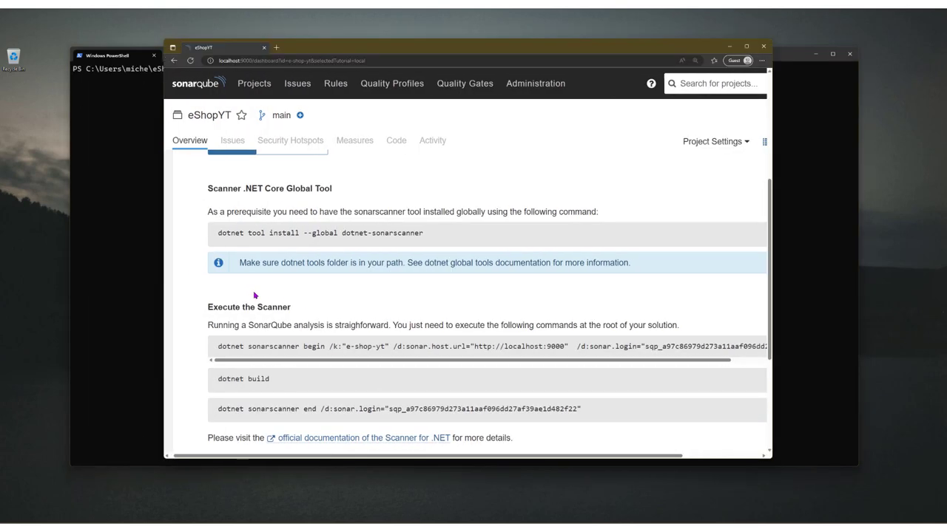
{"action": "scroll", "coordinate": [253, 290], "scroll_direction": "down", "scroll_amount": 2}
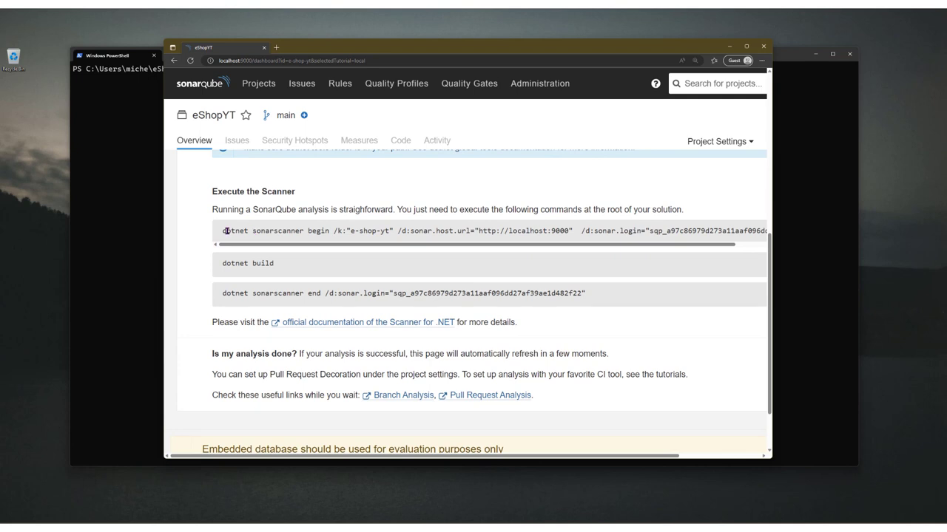
{"action": "double_click", "coordinate": [256, 231]}
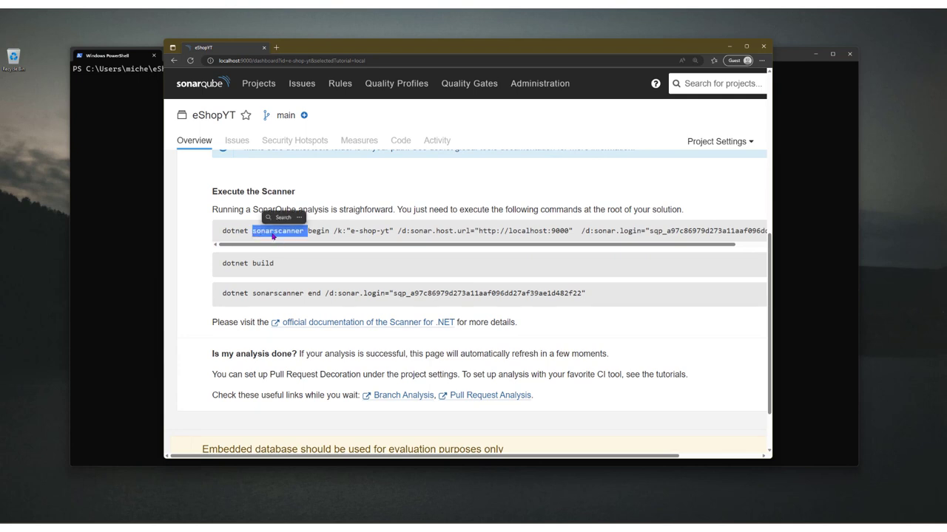
{"action": "scroll", "coordinate": [272, 237], "scroll_direction": "up", "scroll_amount": 2}
{"action": "left_click", "coordinate": [234, 233]}
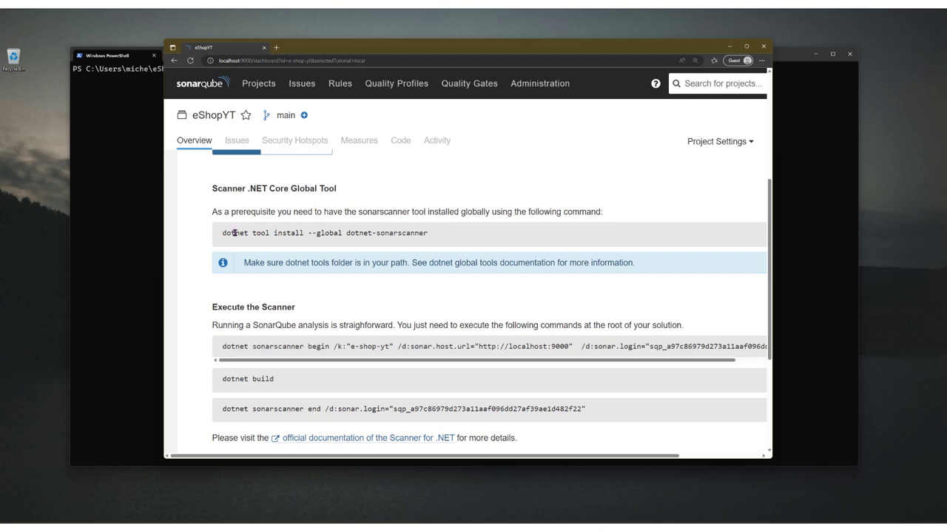
{"action": "left_click_drag", "start_coordinate": [222, 233], "coordinate": [303, 233]}
{"action": "scroll", "coordinate": [234, 289], "scroll_direction": "down", "scroll_amount": 1}
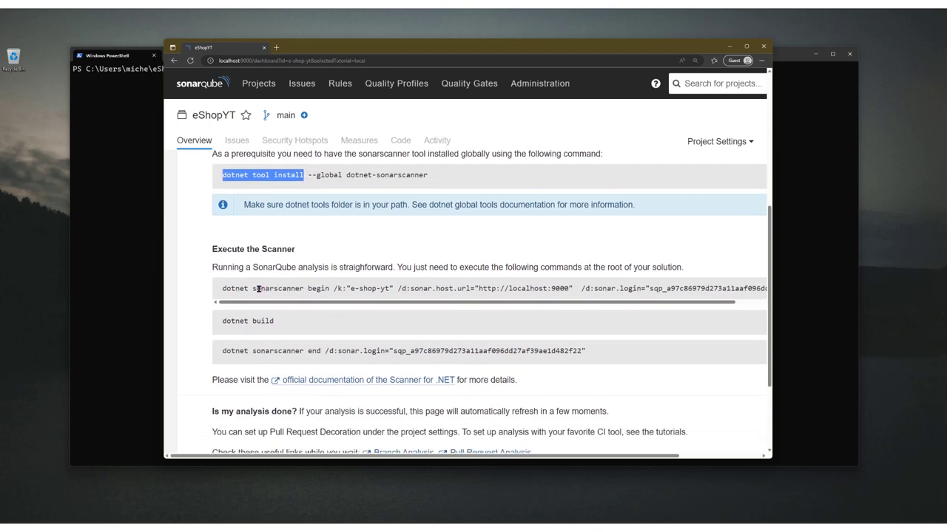
Step: Examine the project key, host URL and login arguments of the sonarscanner begin command, closing any search sidebar
{"action": "double_click", "coordinate": [260, 289]}
{"action": "double_click", "coordinate": [318, 289]}
{"action": "left_click_drag", "start_coordinate": [362, 303], "coordinate": [400, 303]}
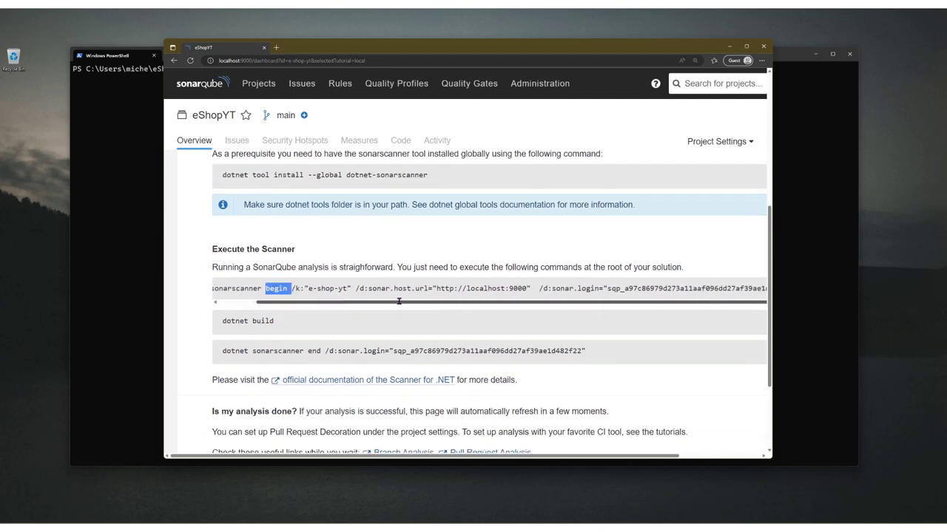
{"action": "left_click_drag", "start_coordinate": [299, 288], "coordinate": [682, 289]}
{"action": "left_click", "coordinate": [518, 298]}
{"action": "left_click", "coordinate": [701, 290]}
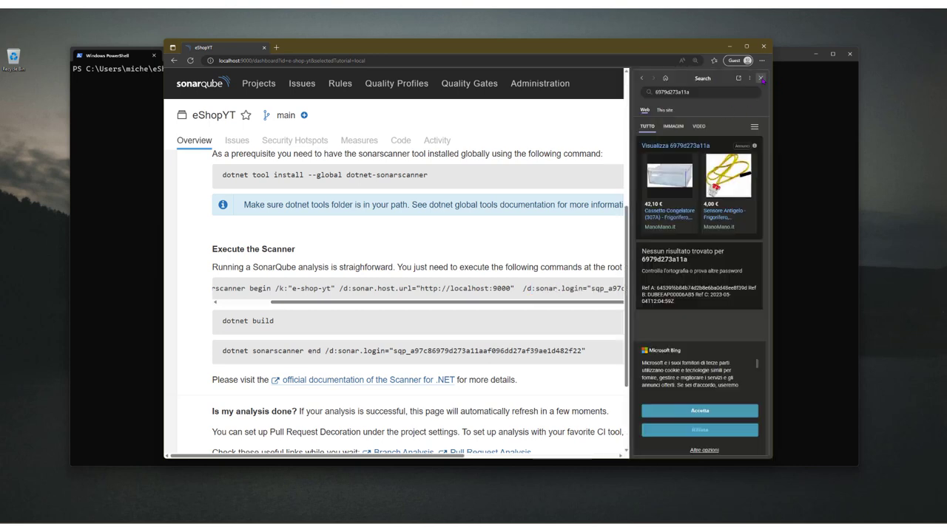
{"action": "left_click", "coordinate": [760, 78]}
{"action": "scroll", "coordinate": [661, 296], "scroll_direction": "right", "scroll_amount": 5}
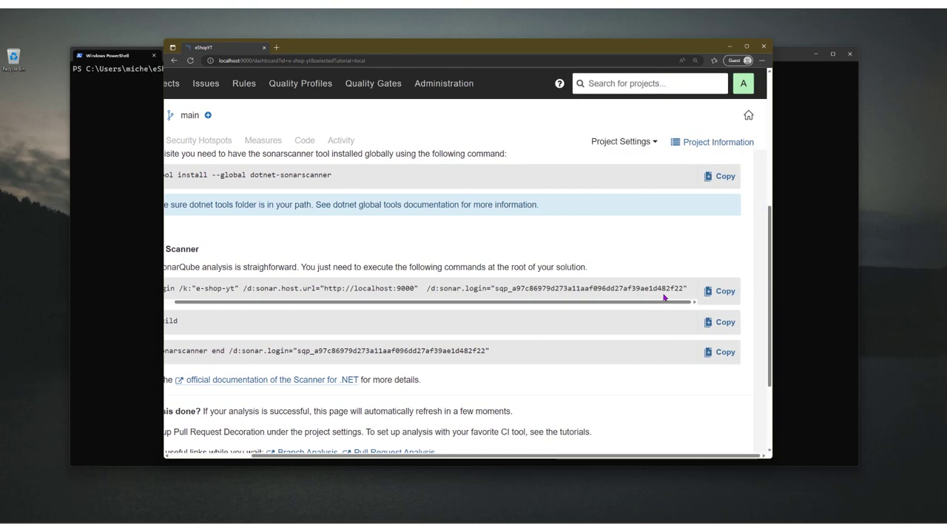
Step: Copy the sonarscanner begin command with its login token from the SonarQube instructions and run it in PowerShell
{"action": "left_click", "coordinate": [715, 293]}
{"action": "left_click", "coordinate": [816, 294]}
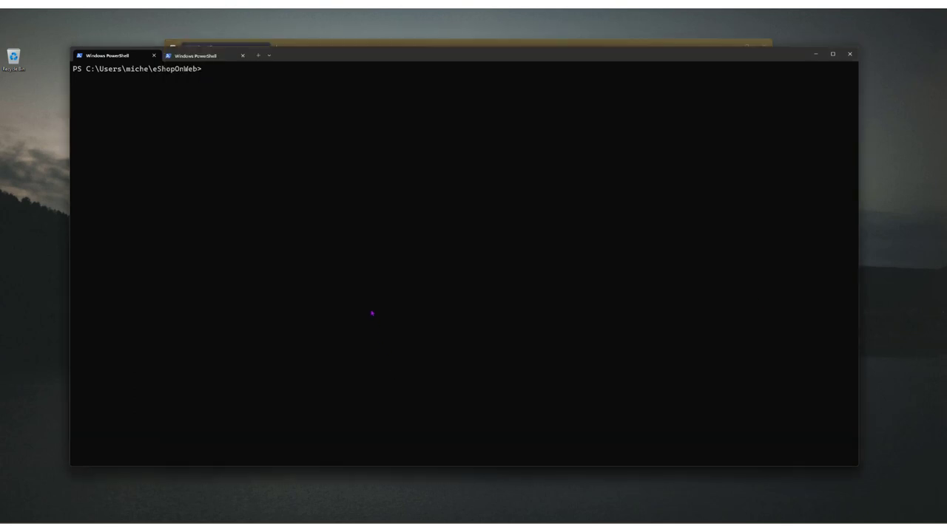
{"action": "key", "text": "ctrl+v"}
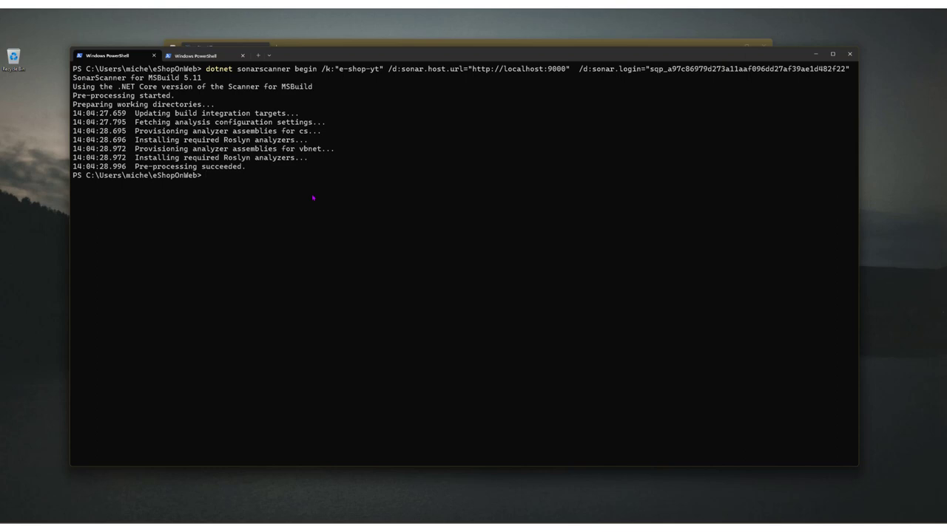
Step: Copy the dotnet build command from the SonarQube instructions and try running it in PowerShell without naming a solution
{"action": "key", "text": "alt+Tab"}
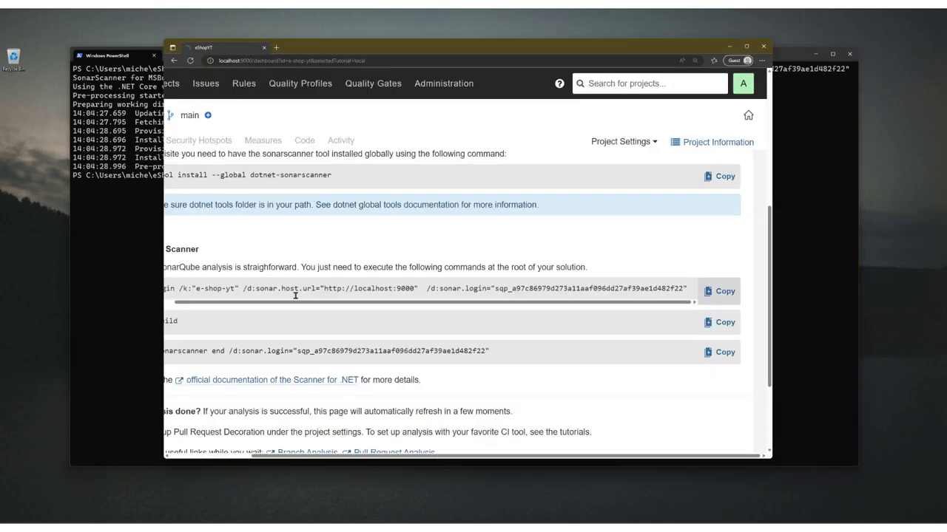
{"action": "scroll", "coordinate": [296, 293], "scroll_direction": "left", "scroll_amount": 3}
{"action": "scroll", "coordinate": [296, 294], "scroll_direction": "right", "scroll_amount": 3}
{"action": "scroll", "coordinate": [289, 325], "scroll_direction": "left", "scroll_amount": 3}
{"action": "scroll", "coordinate": [288, 325], "scroll_direction": "right", "scroll_amount": 3}
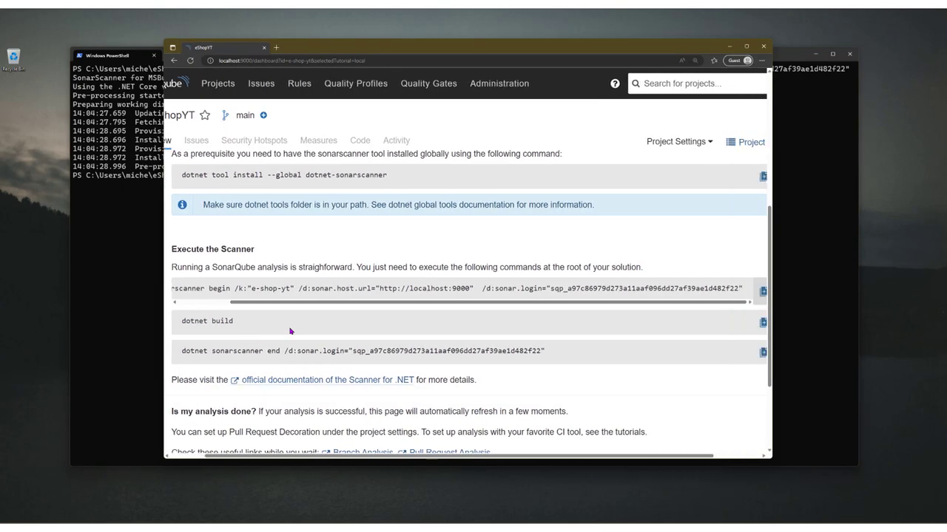
{"action": "left_click", "coordinate": [716, 322]}
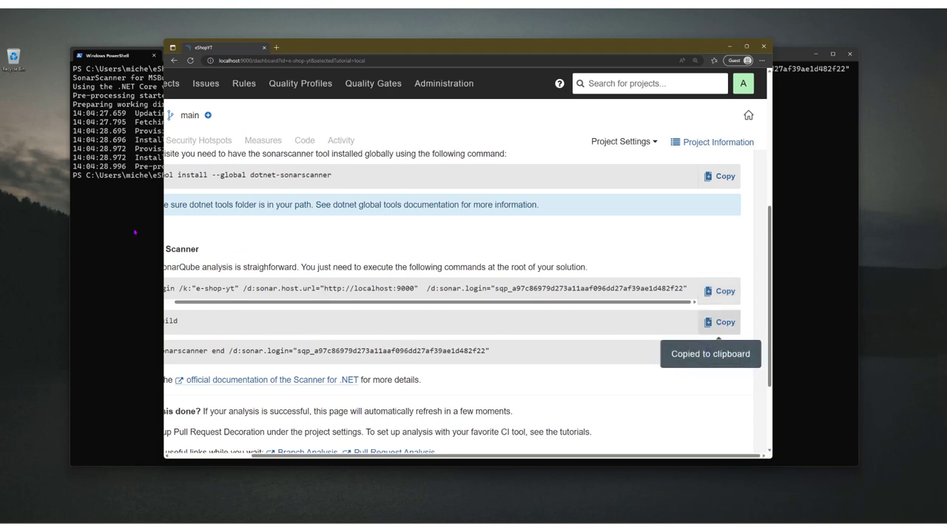
{"action": "key", "text": "alt+Tab"}
{"action": "key", "text": "ctrl+v"}
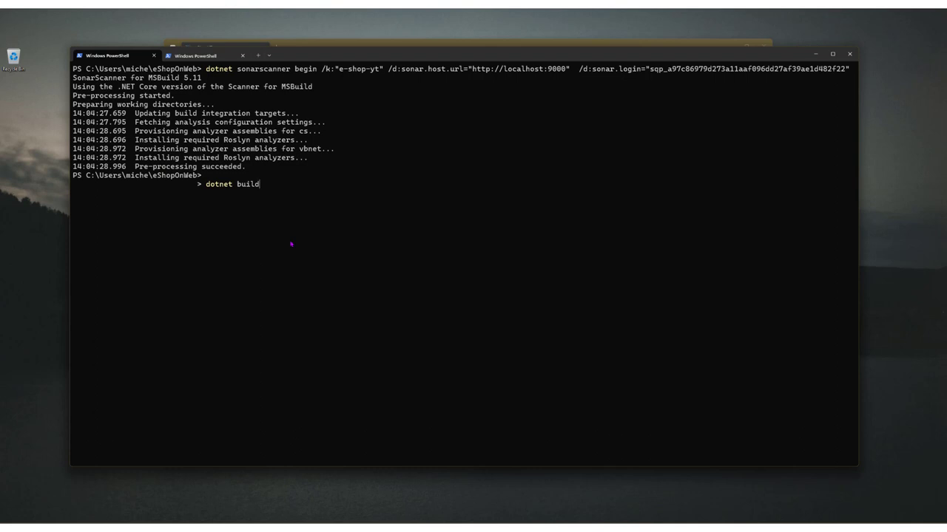
{"action": "key", "text": "Return"}
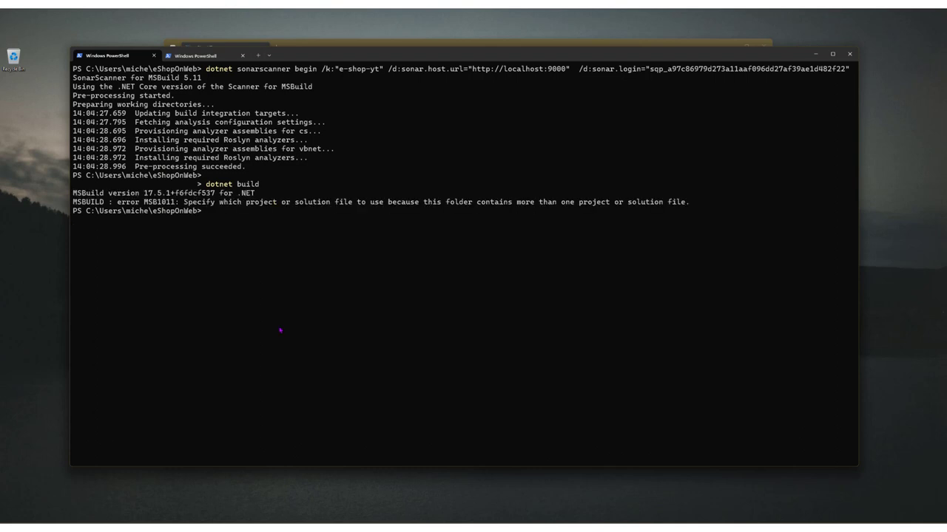
Step: Clear the terminal and list the eShopOnWeb folder's contents with ls
{"action": "type", "text": "clear"}
{"action": "key", "text": "Return"}
{"action": "type", "text": "ls"}
{"action": "key", "text": "Return"}
Step: Build the eShopOnWeb.sln solution with the dotnet build command
{"action": "type", "text": "dotnet build .\\"}
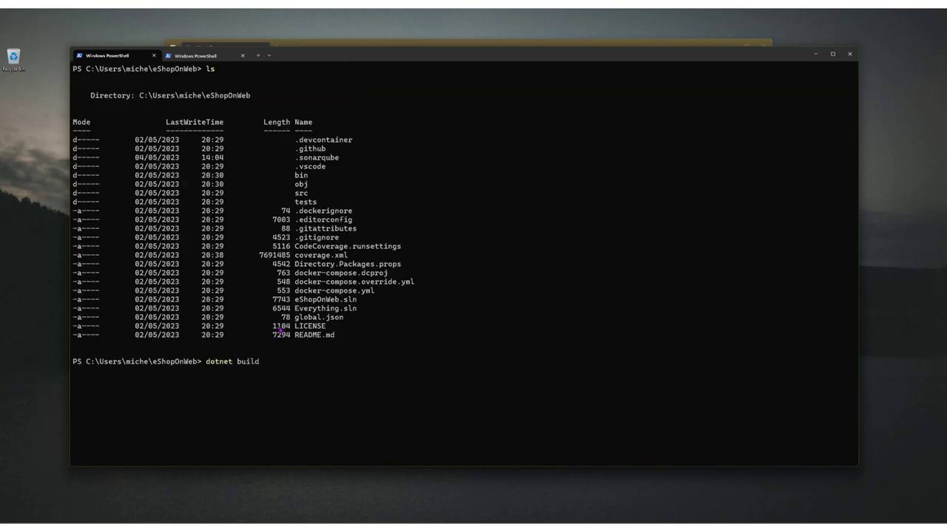
{"action": "type", "text": "eSh"}
{"action": "key", "text": "Tab"}
{"action": "key", "text": "Return"}
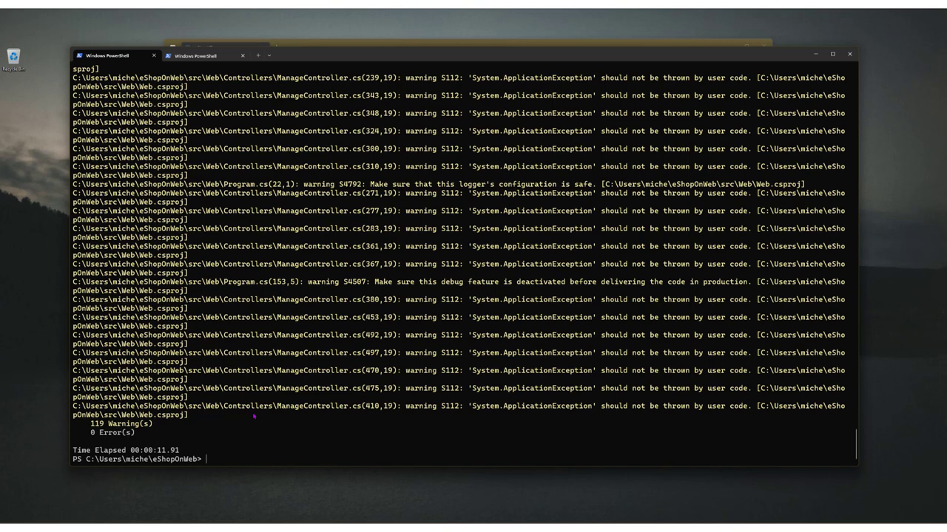
Step: Copy the sonarscanner end command with its login token from the SonarQube instructions and run it in PowerShell
{"action": "key", "text": "alt+Tab"}
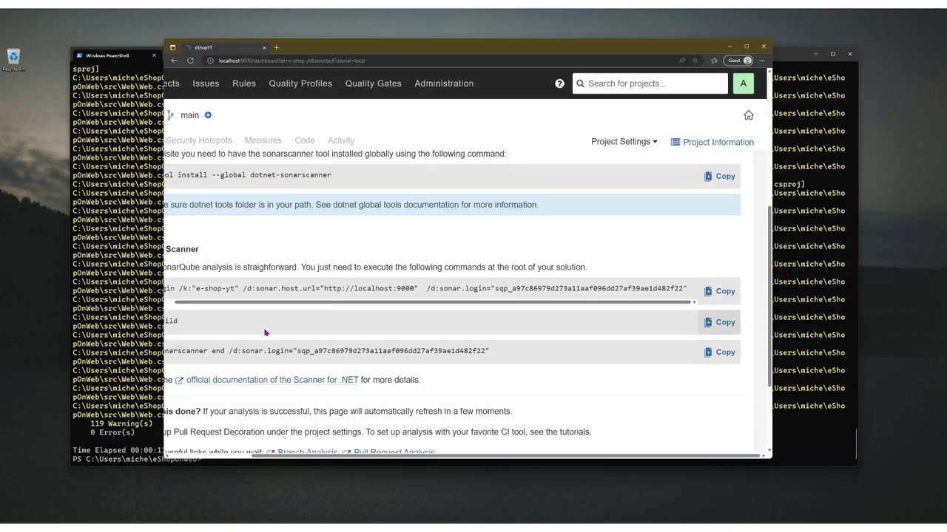
{"action": "left_click_drag", "start_coordinate": [172, 350], "coordinate": [294, 348]}
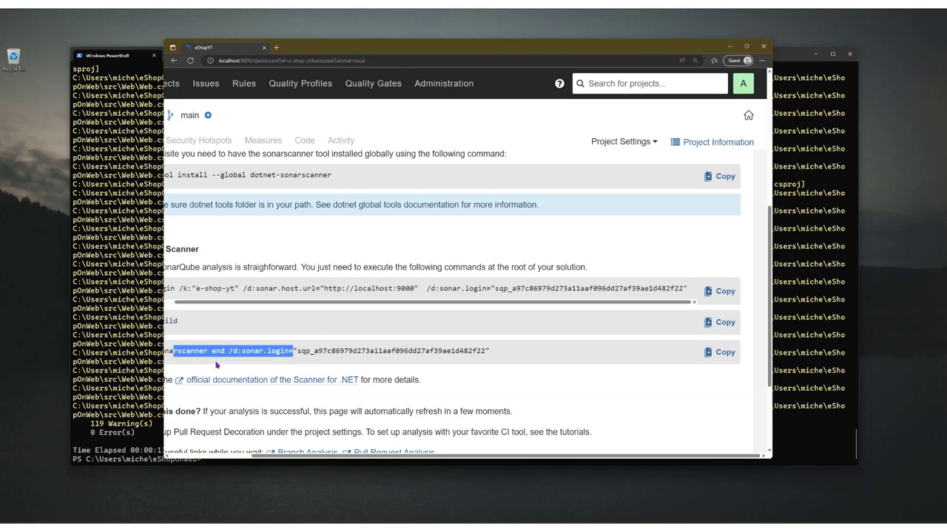
{"action": "scroll", "coordinate": [285, 399], "scroll_direction": "left", "scroll_amount": 3}
{"action": "scroll", "coordinate": [458, 349], "scroll_direction": "right", "scroll_amount": 3}
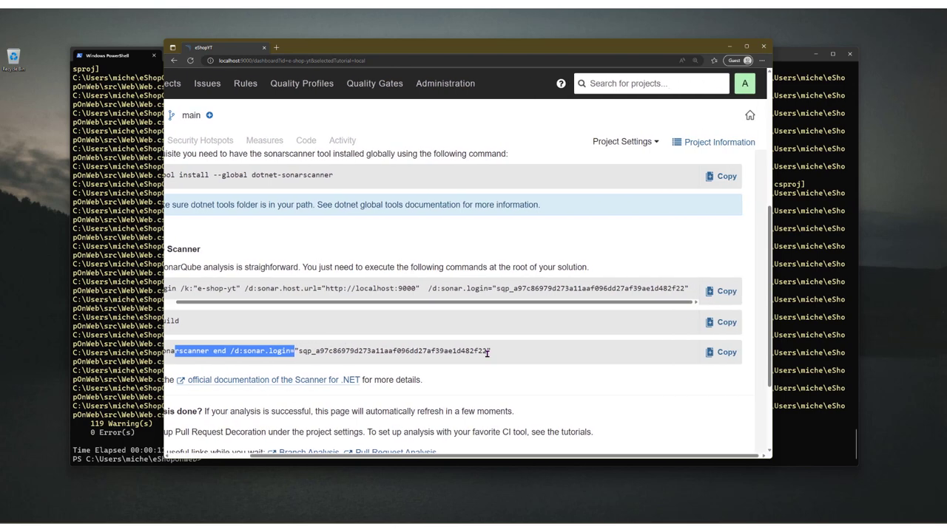
{"action": "left_click", "coordinate": [719, 352]}
{"action": "key", "text": "alt+Tab"}
{"action": "key", "text": "ctrl+v"}
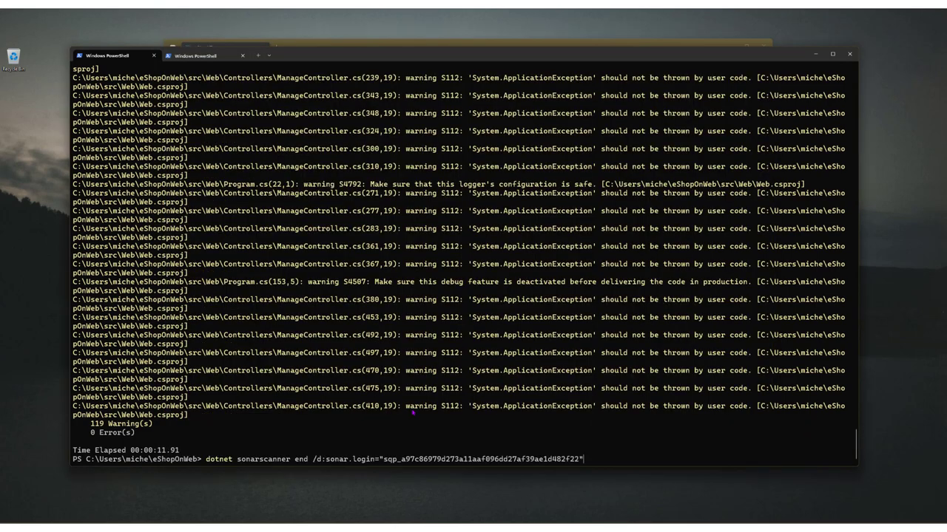
{"action": "key", "text": "Return"}
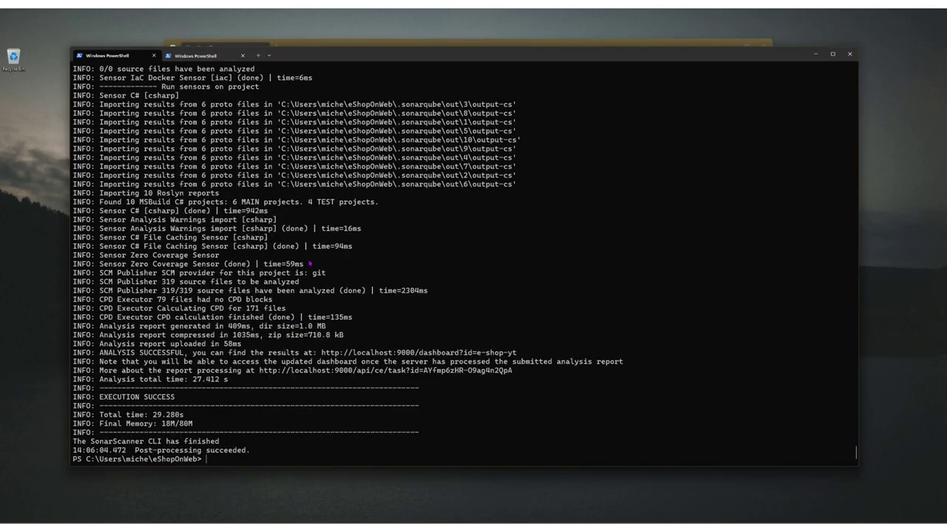
Step: Switch to the browser and open the SonarQube project overview at localhost:9000 to examine the eShopYT project's analysis ratings
{"action": "key", "text": "alt+Tab"}
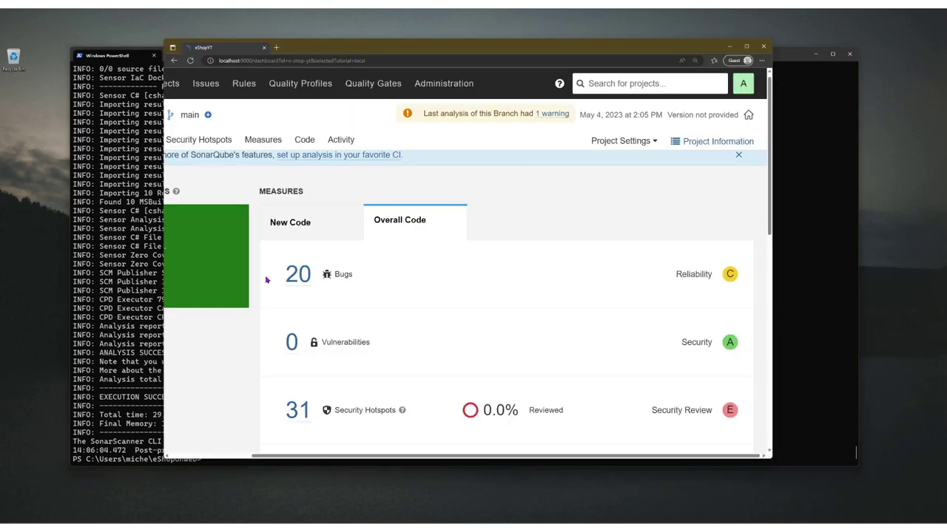
{"action": "left_click", "coordinate": [255, 60]}
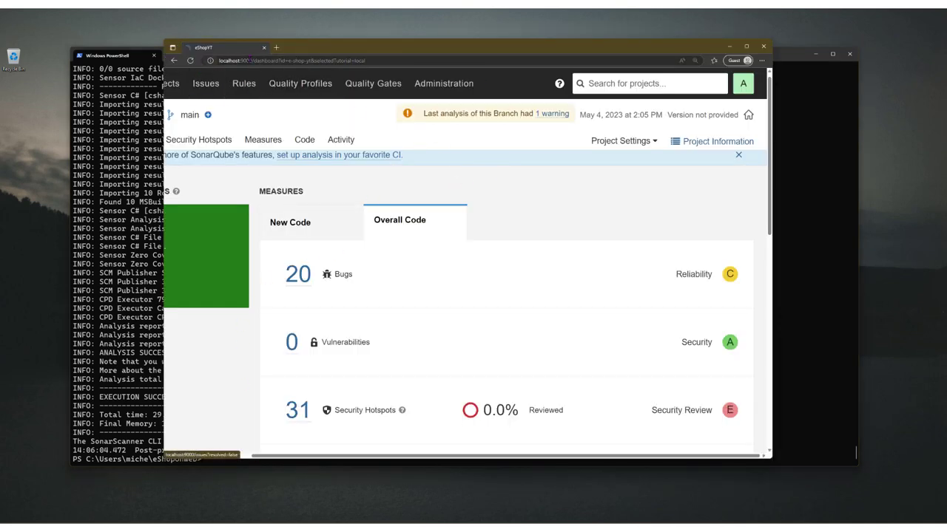
{"action": "left_click_drag", "start_coordinate": [255, 60], "coordinate": [518, 51]}
{"action": "key", "text": "BackSpace"}
{"action": "key", "text": "Return"}
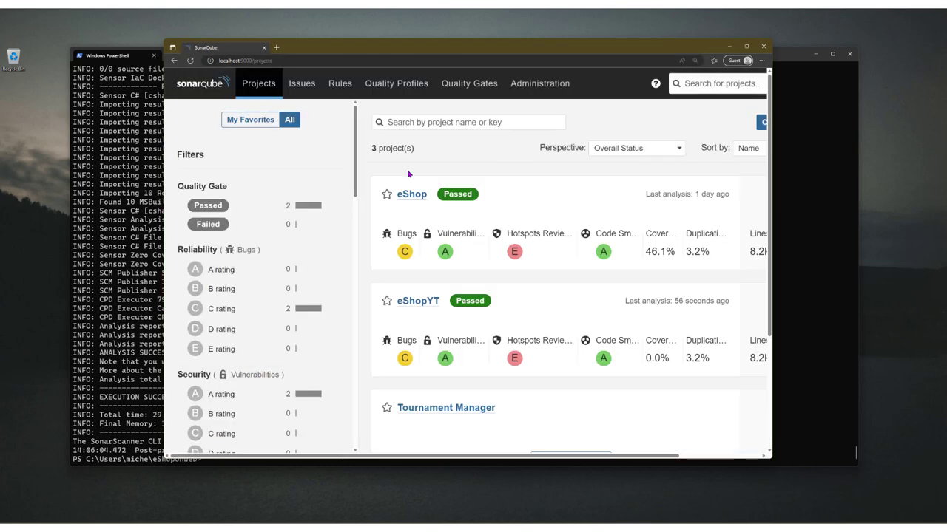
{"action": "key", "text": "ctrl+minus"}
{"action": "key", "text": "ctrl+minus"}
{"action": "key", "text": "ctrl+minus"}
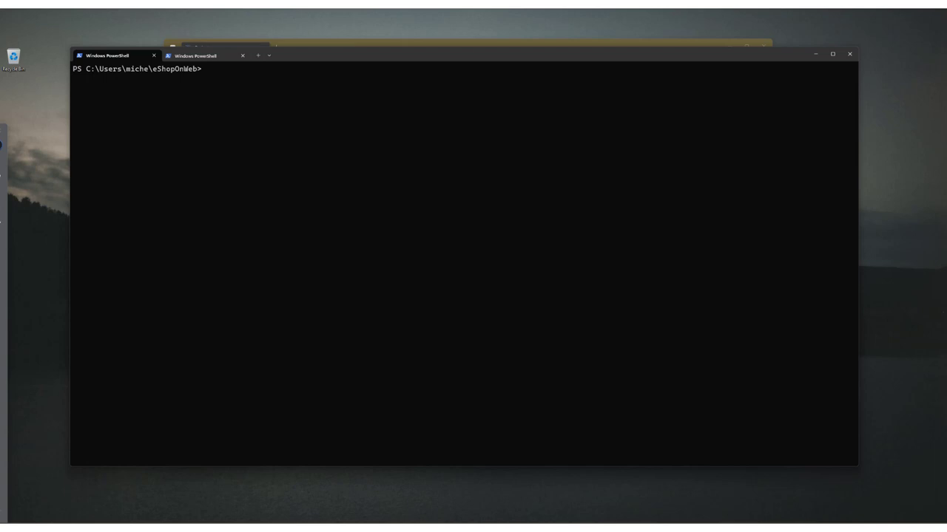
Step: Rerun the sonarscanner begin command with its login token in PowerShell, adding /d:sonar.cs.vscoveragexml.reportsPaths=coverage.xml
{"action": "key", "text": "Up"}
{"action": "key", "text": "Up"}
{"action": "key", "text": "Up"}
{"action": "key", "text": "Up"}
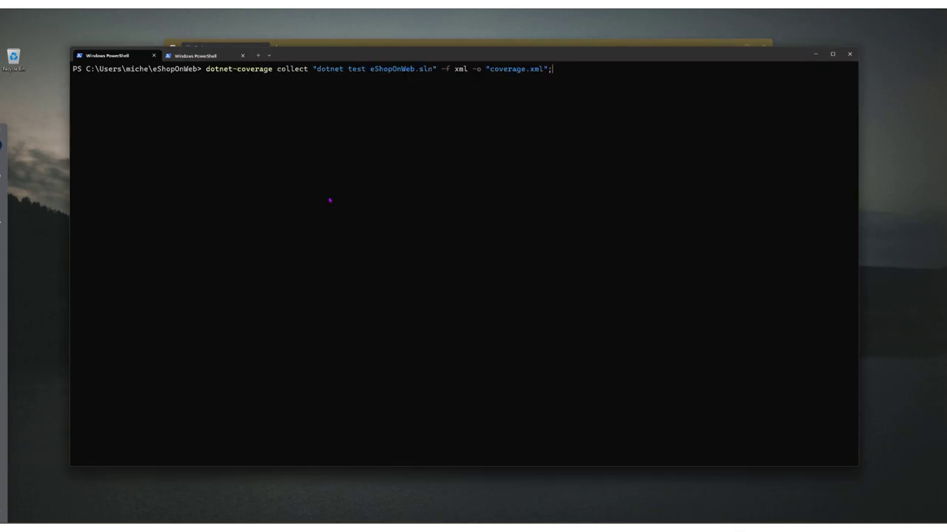
{"action": "key", "text": "Down"}
{"action": "key", "text": "Up"}
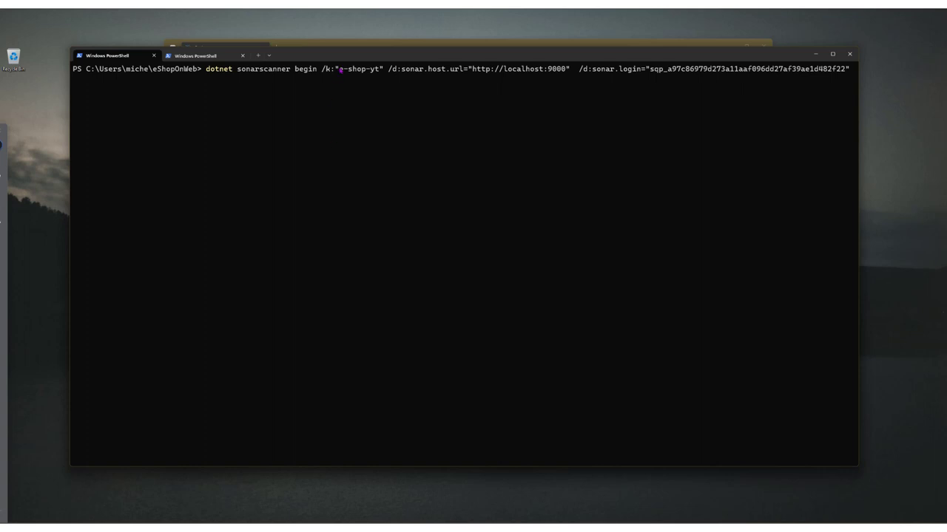
{"action": "type", "text": "/"}
{"action": "type", "text": "d:sonar"}
{"action": "type", "text": "cs.vscoveragexml."}
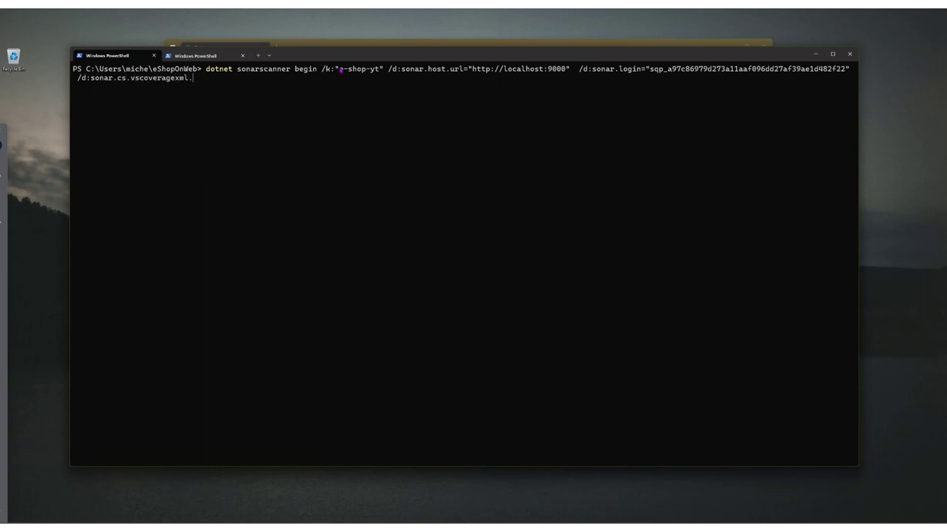
{"action": "type", "text": "repoet"}
{"action": "key", "text": "BackSpace"}
{"action": "key", "text": "BackSpace"}
{"action": "type", "text": "rtsPath=coverage.xml"}
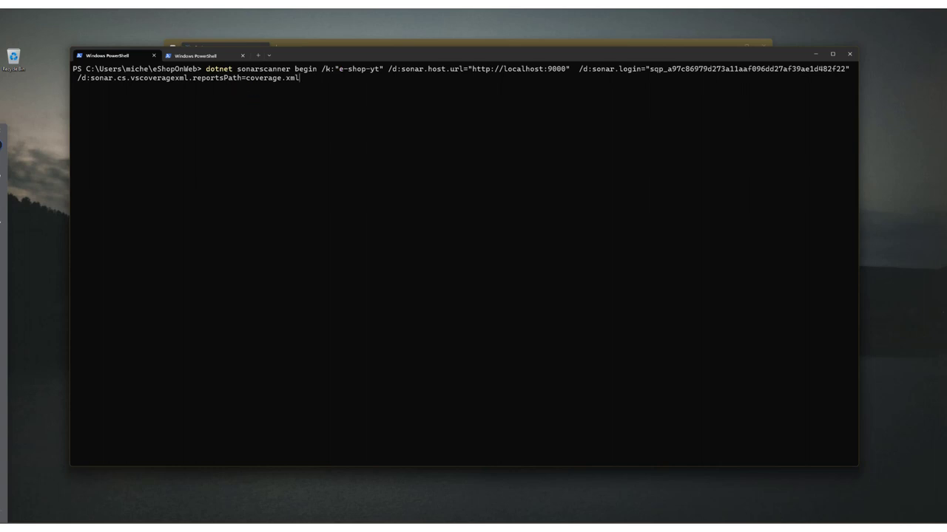
{"action": "type", "text": "s"}
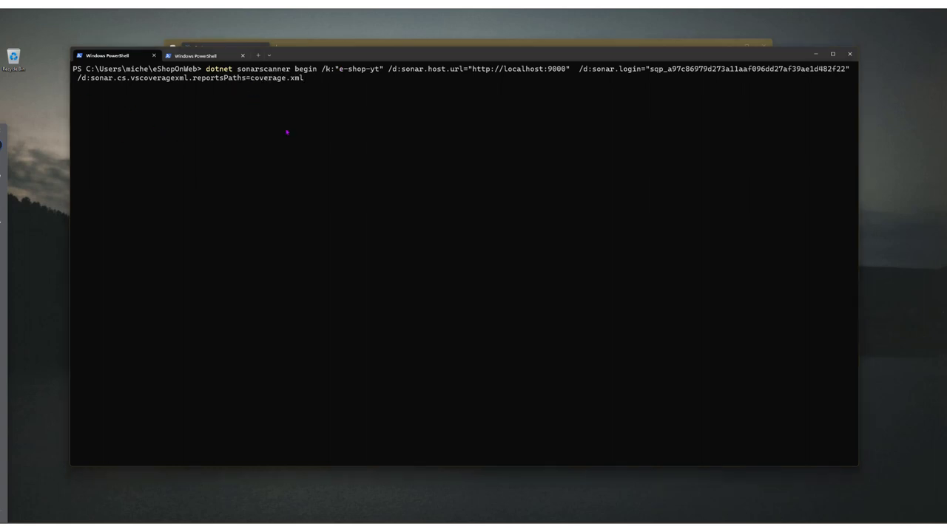
{"action": "left_click_drag", "start_coordinate": [232, 78], "coordinate": [287, 79]}
{"action": "left_click", "coordinate": [313, 84]}
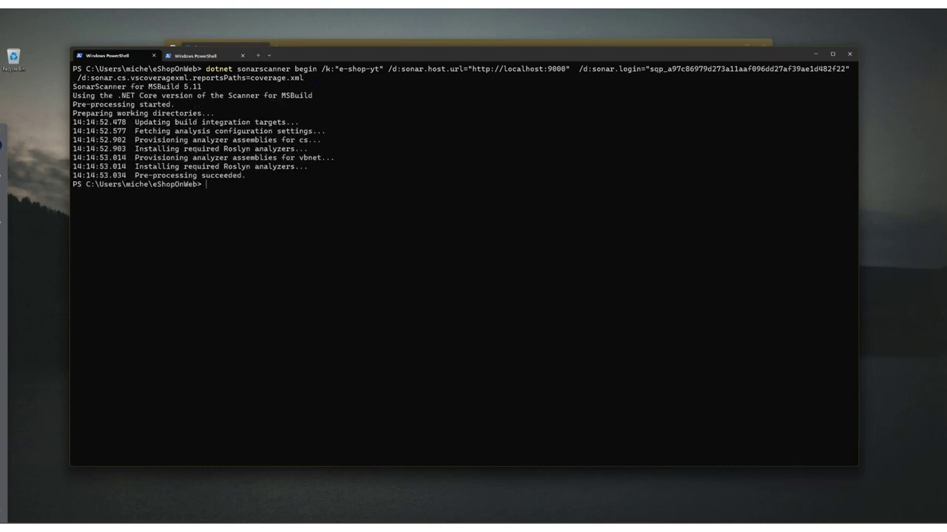
Step: Run dotnet tool install --global dotnet-coverage, and rebuild the solution with dotnet build .\eShopOnWeb.sln --no-incremental
{"action": "key", "text": "ctrl+v"}
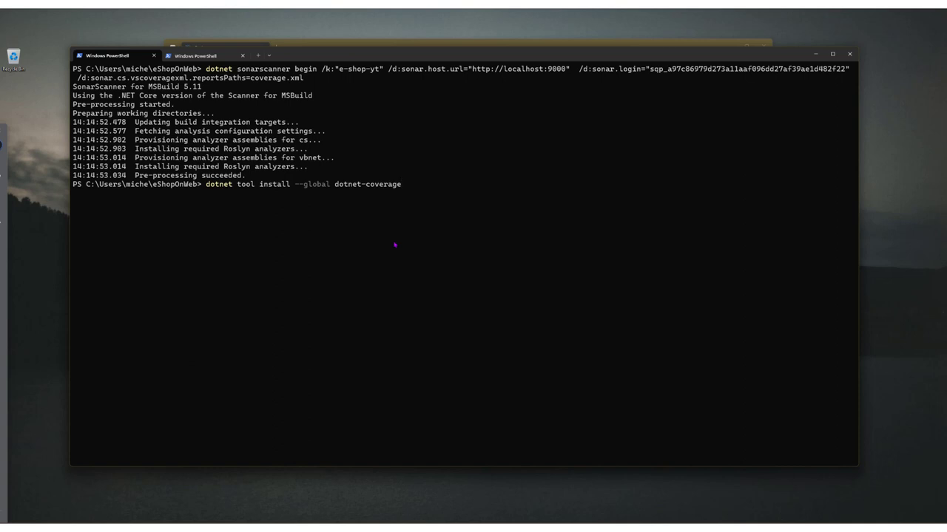
{"action": "key", "text": "Return"}
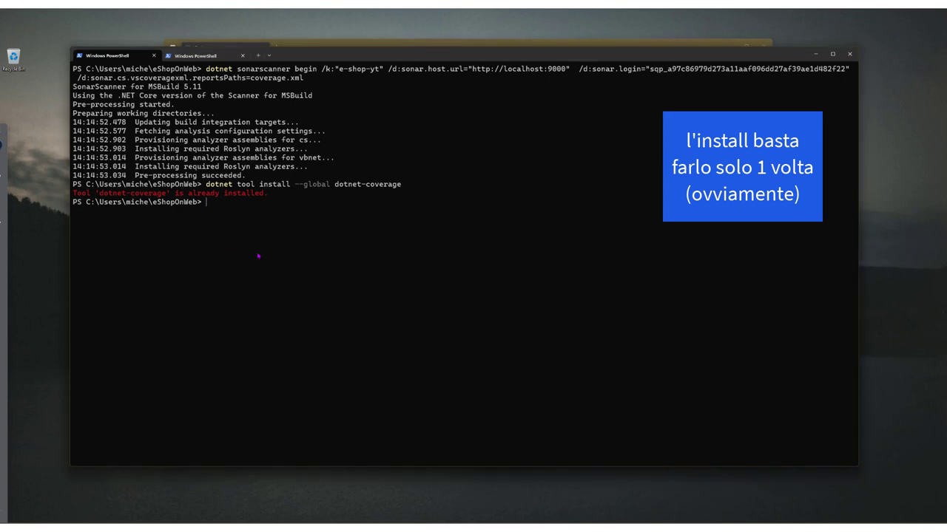
{"action": "key", "text": "ctrl+v"}
{"action": "key", "text": "Up"}
{"action": "key", "text": "Up"}
{"action": "key", "text": "Up"}
{"action": "key", "text": "Up"}
{"action": "key", "text": "Up"}
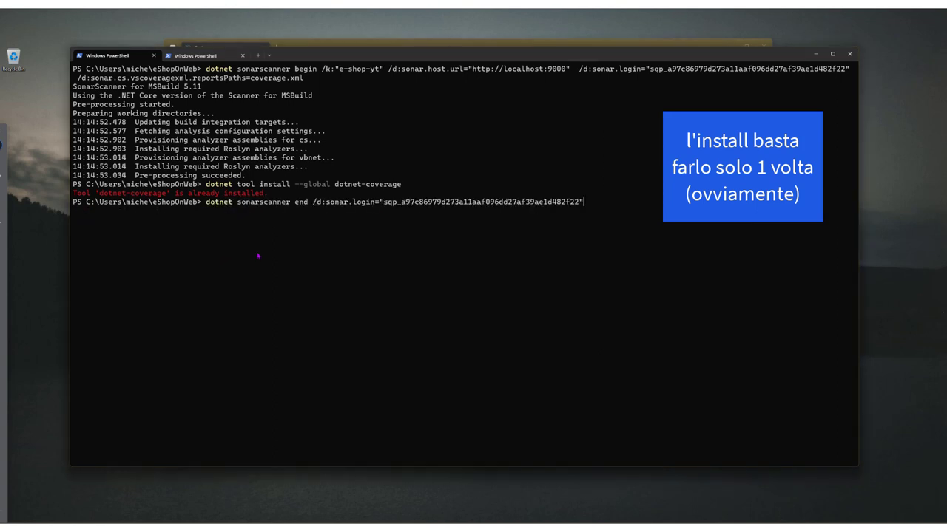
{"action": "key", "text": "Up"}
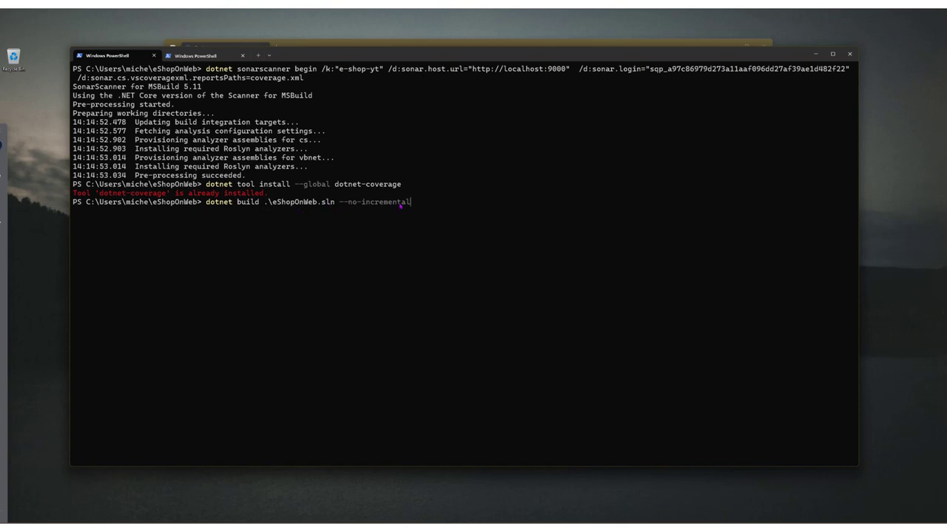
{"action": "key", "text": "Return"}
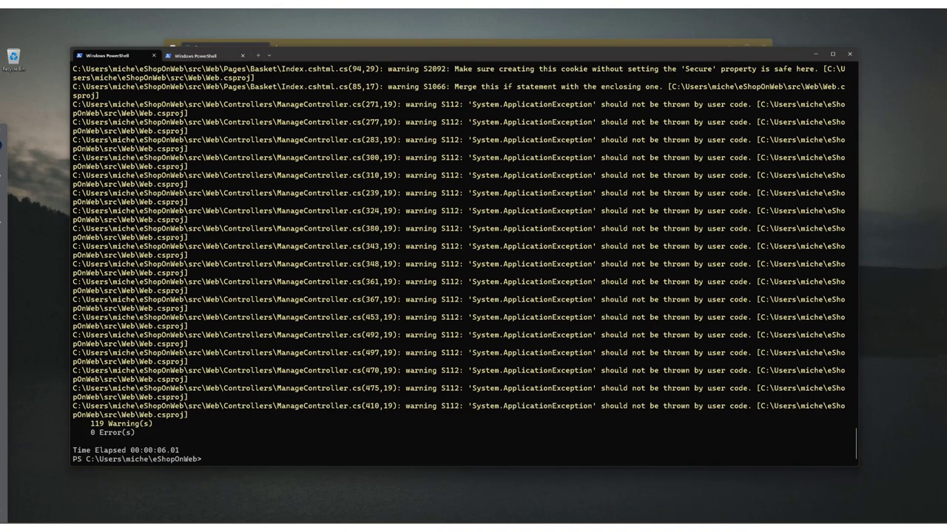
Step: Try to collect test coverage by running dotnet-coverage collect "dotnet test eShopWeb.sln" -f xml -o "coverage.xml";
{"action": "key", "text": "ctrl+v"}
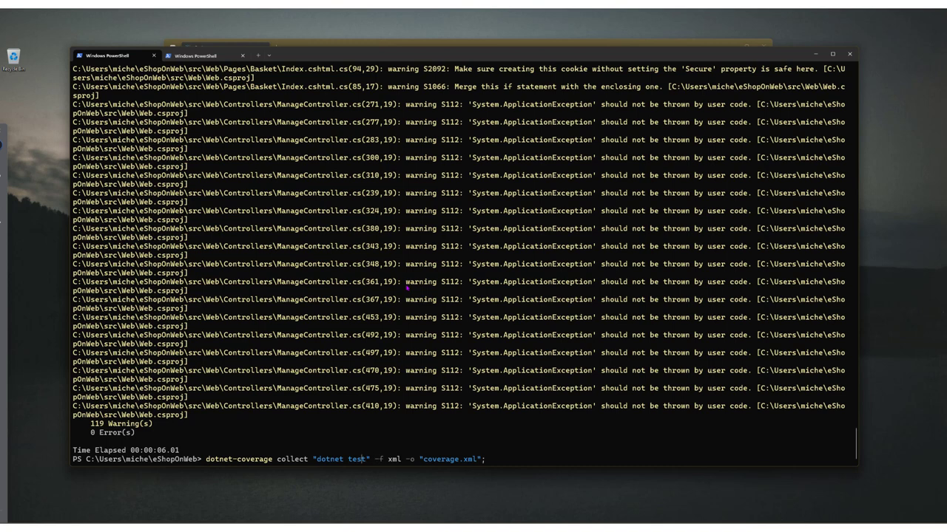
{"action": "type", "text": "eShopS"}
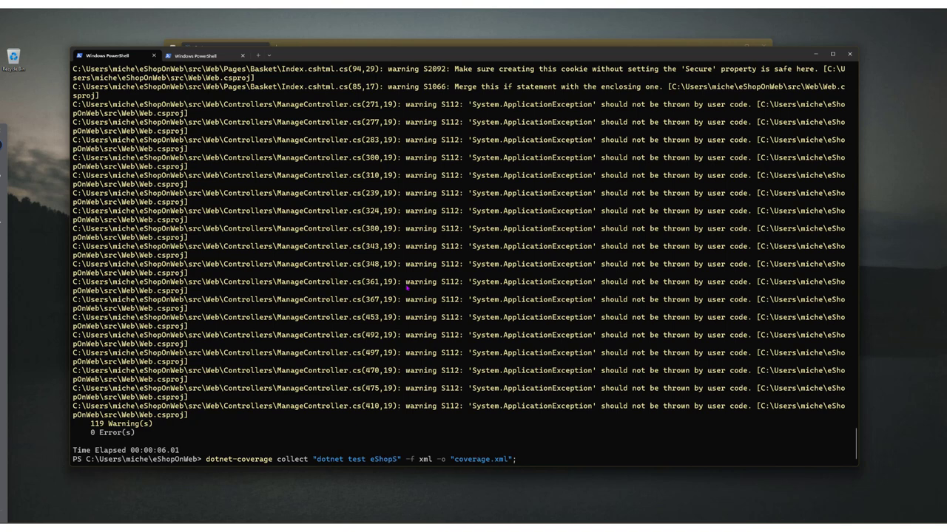
{"action": "key", "text": "BackSpace"}
{"action": "type", "text": "Web.sln"}
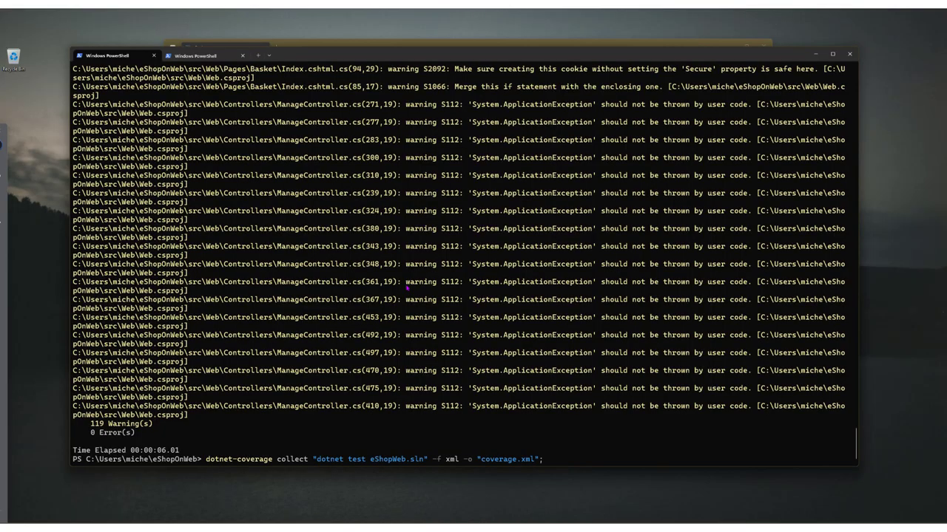
{"action": "left_click_drag", "start_coordinate": [479, 459], "coordinate": [531, 460]}
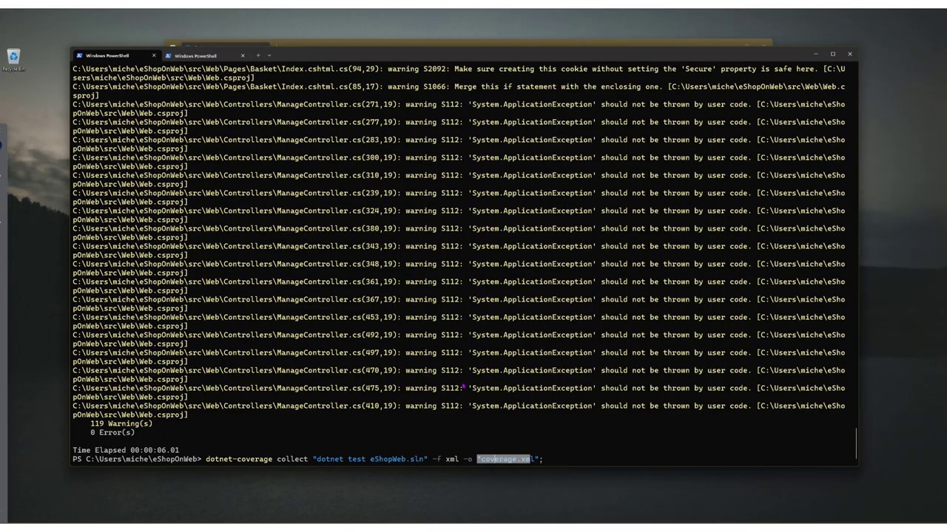
{"action": "key", "text": "Return"}
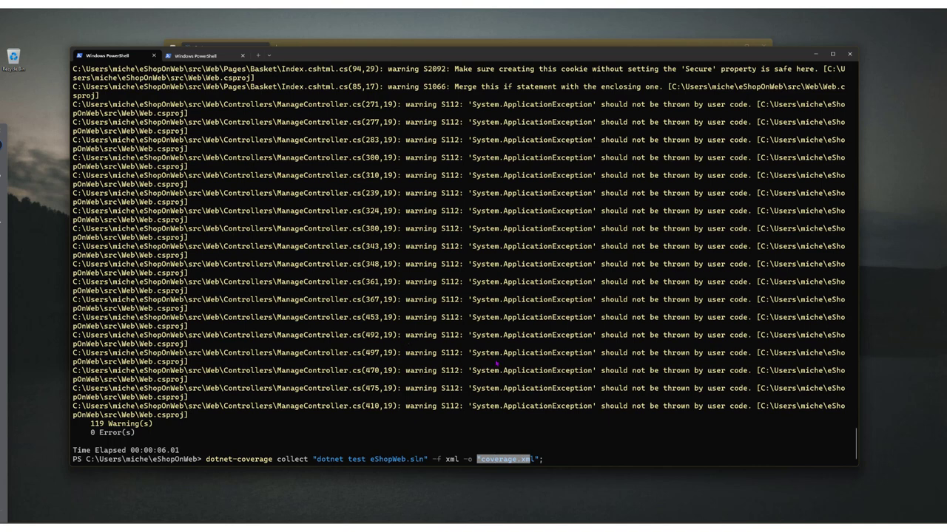
{"action": "key", "text": "Return"}
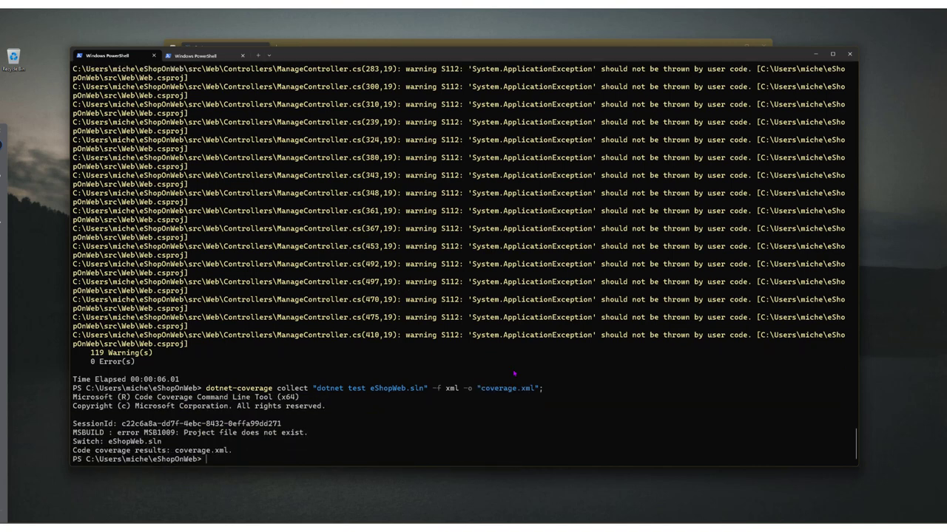
Step: Rerun the coverage collection with the corrected solution name: dotnet-coverage collect "dotnet test eShopOnWeb.sln" -f xml -o "coverage.xml";
{"action": "key", "text": "Up"}
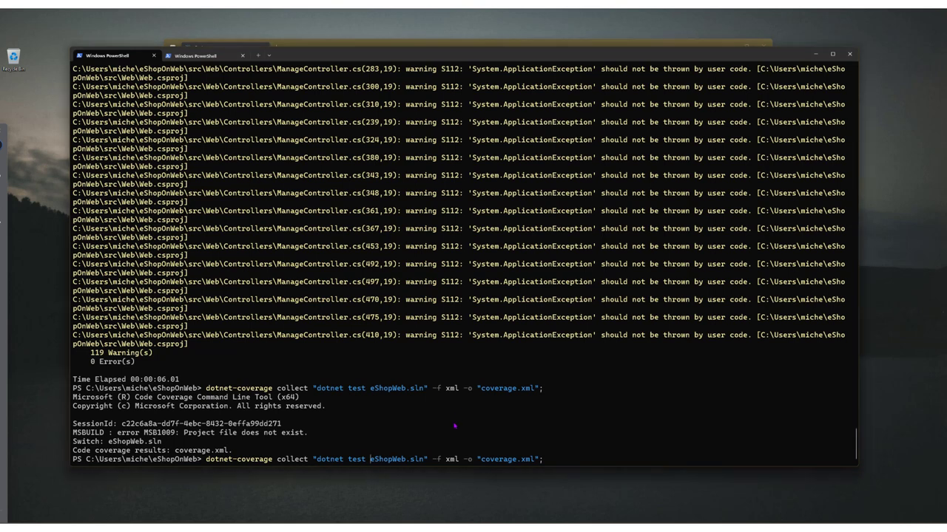
{"action": "type", "text": "On"}
{"action": "key", "text": "Return"}
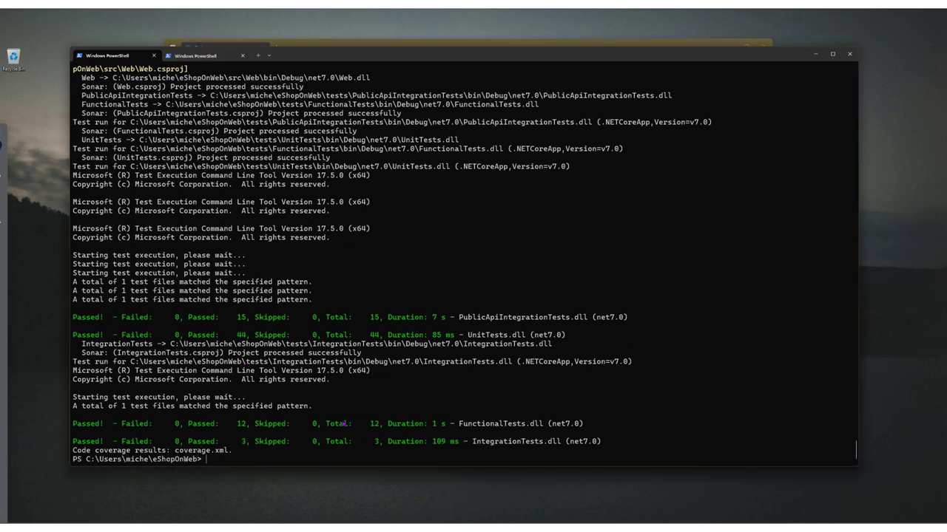
{"action": "left_click_drag", "start_coordinate": [171, 450], "coordinate": [239, 454]}
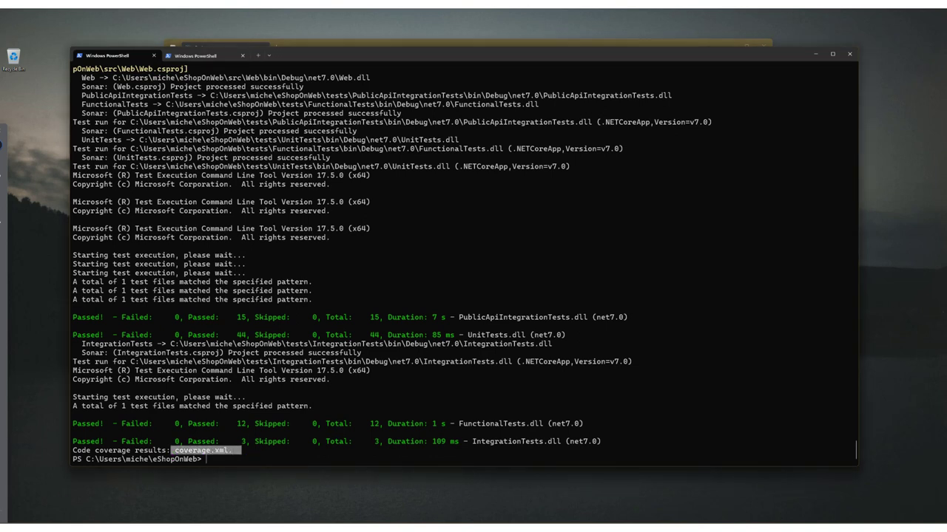
{"action": "key", "text": "ctrl+c"}
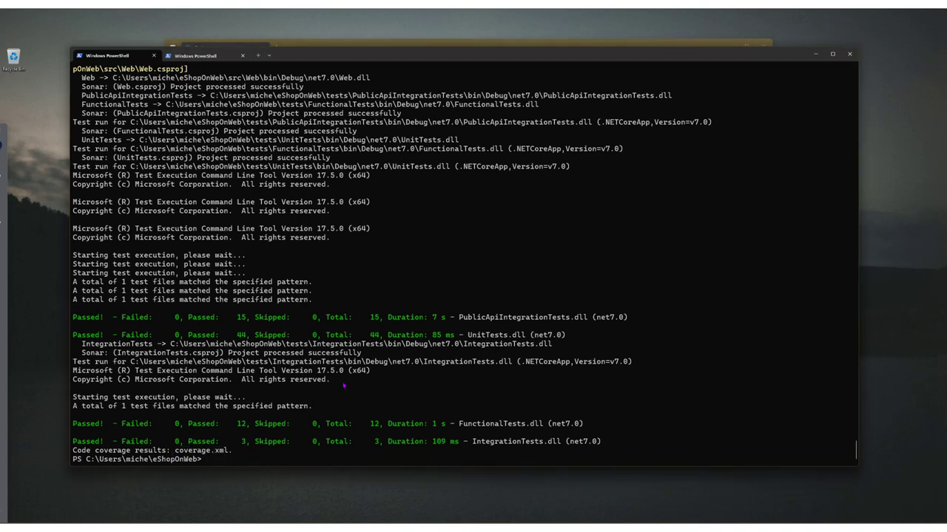
Step: Recall the earlier dotnet sonarscanner end command with its /d:sonar.login token and run it to upload the analysis with coverage
{"action": "key", "text": "ctrl+r"}
{"action": "type", "text": "end"}
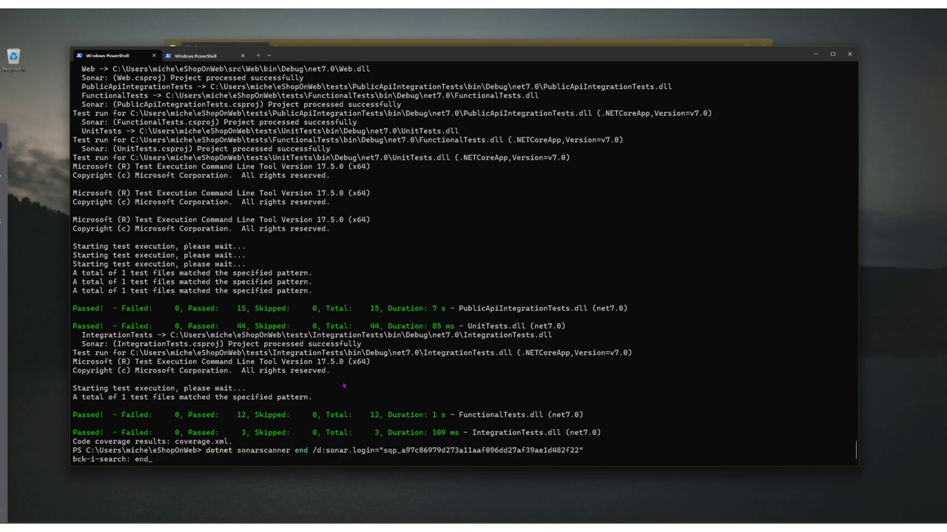
{"action": "key", "text": "Return"}
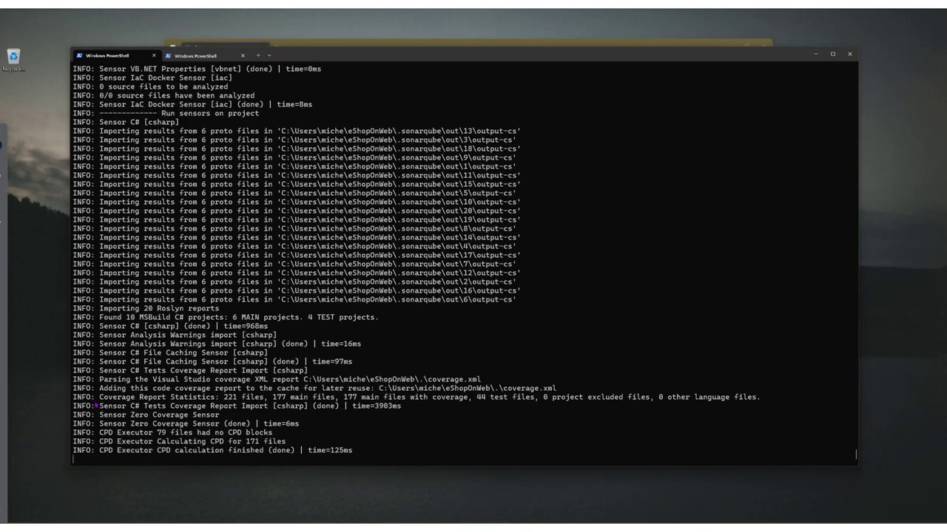
{"action": "left_click_drag", "start_coordinate": [74, 316], "coordinate": [535, 389]}
{"action": "left_click", "coordinate": [106, 378]}
{"action": "left_click", "coordinate": [356, 419]}
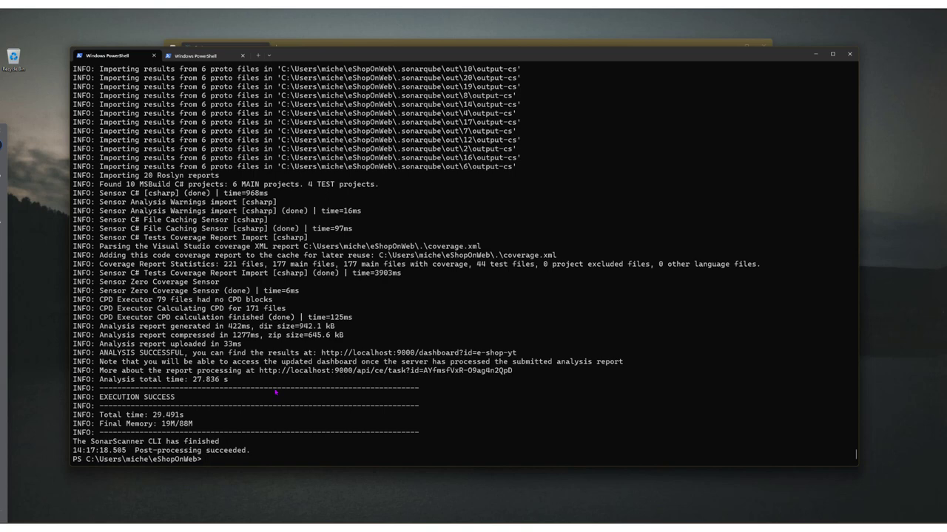
Step: Switch to the browser and open the src folder in the eShopYT project's code view to examine test coverage per subfolder
{"action": "left_click", "coordinate": [282, 519]}
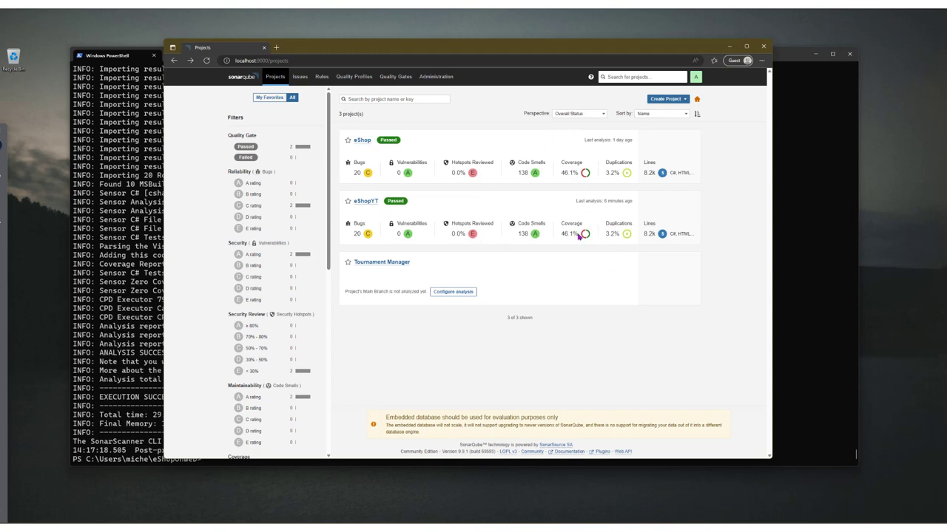
{"action": "left_click", "coordinate": [367, 201]}
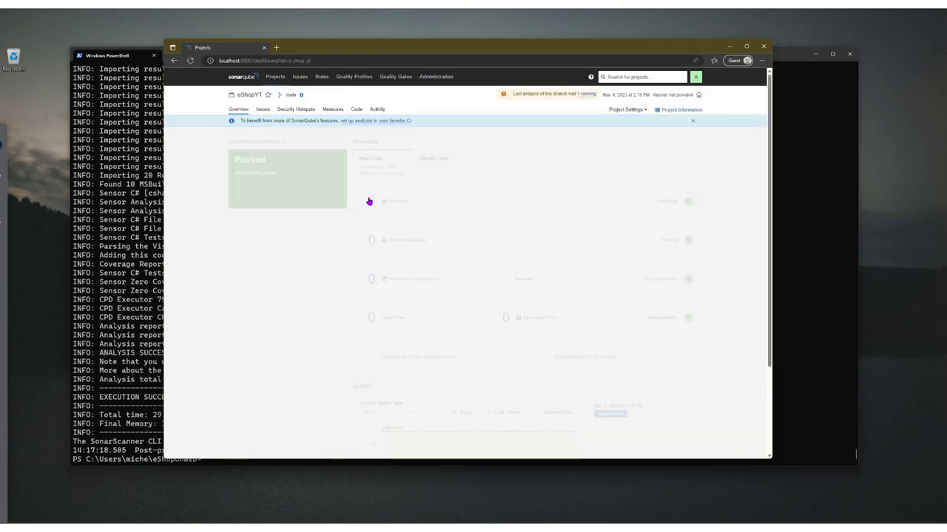
{"action": "left_click", "coordinate": [357, 112]}
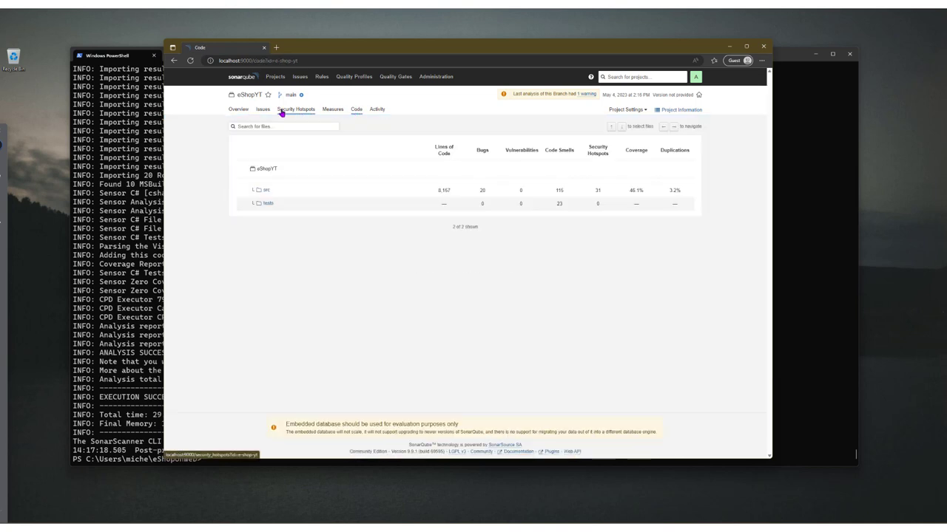
{"action": "left_click", "coordinate": [266, 191]}
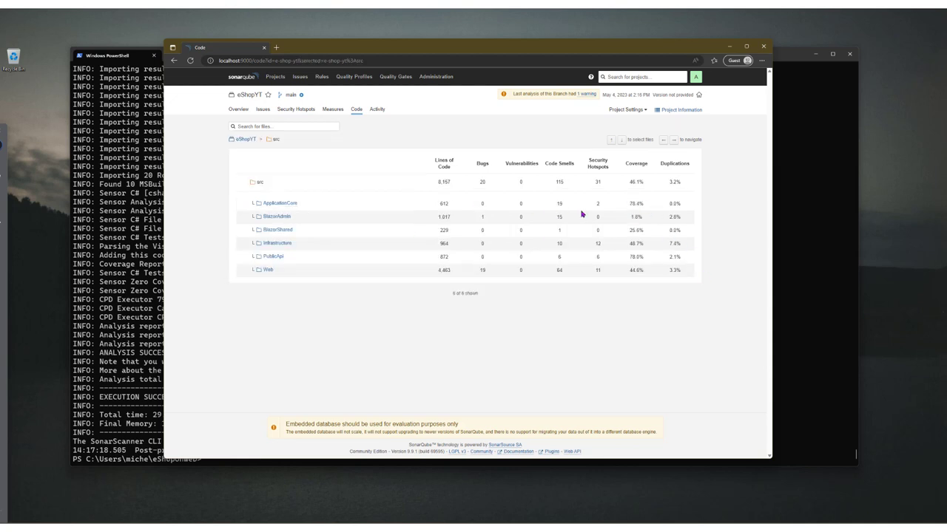